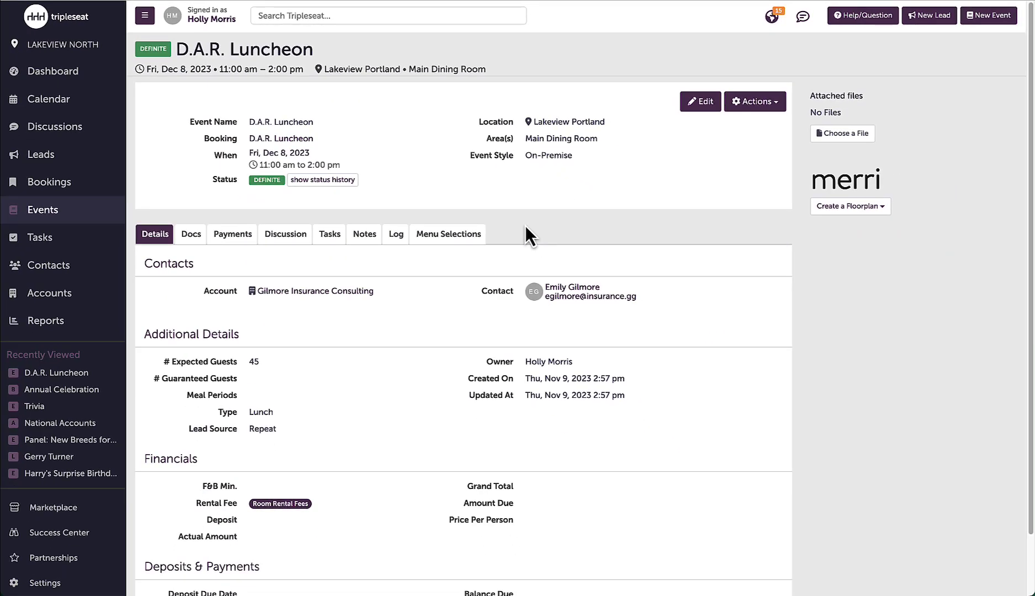
Step: Open the luncheon's booking for editing, rename it D.A.R. Regional Assembly and set its end date to 12/10/2023
{"action": "left_click", "coordinate": [310, 141]}
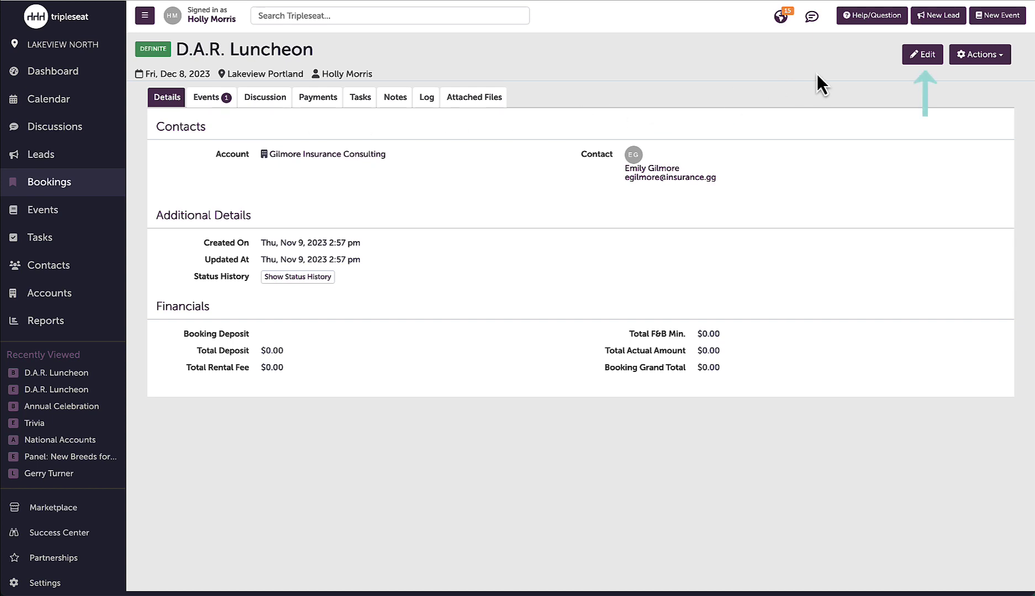
{"action": "left_click", "coordinate": [923, 54]}
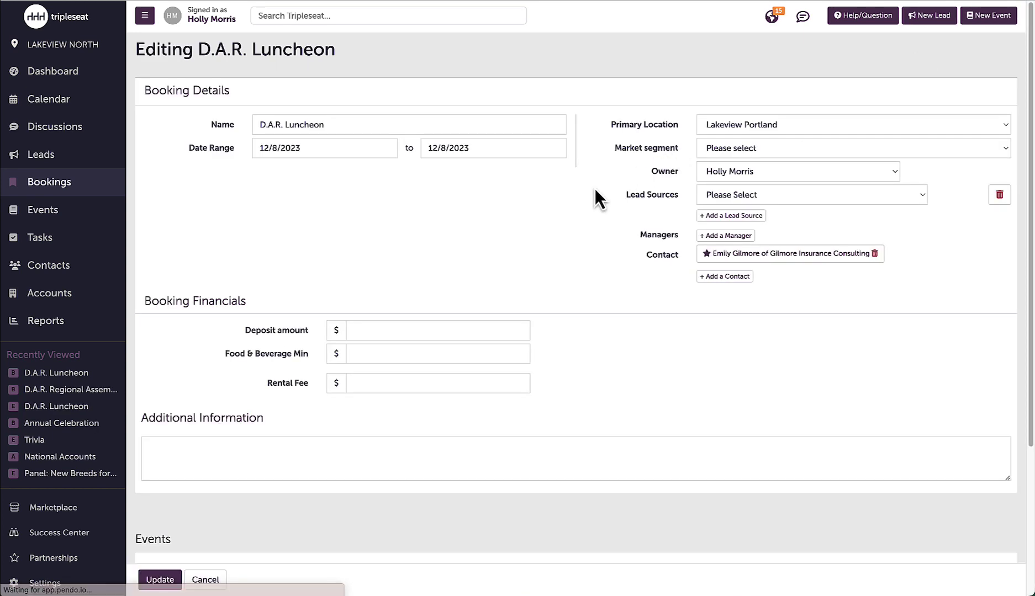
{"action": "left_click", "coordinate": [388, 124]}
{"action": "key", "text": "BackSpace"}
{"action": "key", "text": "BackSpace"}
{"action": "key", "text": "BackSpace"}
{"action": "key", "text": "BackSpace"}
{"action": "key", "text": "BackSpace"}
{"action": "key", "text": "BackSpace"}
{"action": "key", "text": "BackSpace"}
{"action": "key", "text": "BackSpace"}
{"action": "type", "text": "Regiona"}
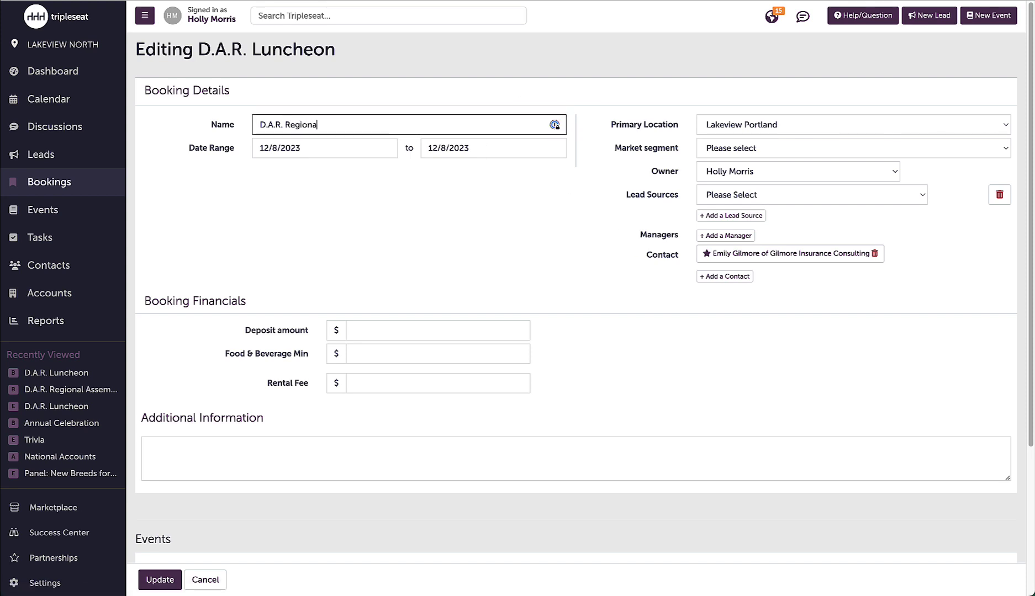
{"action": "type", "text": "l Assembly"}
{"action": "left_click", "coordinate": [453, 148]}
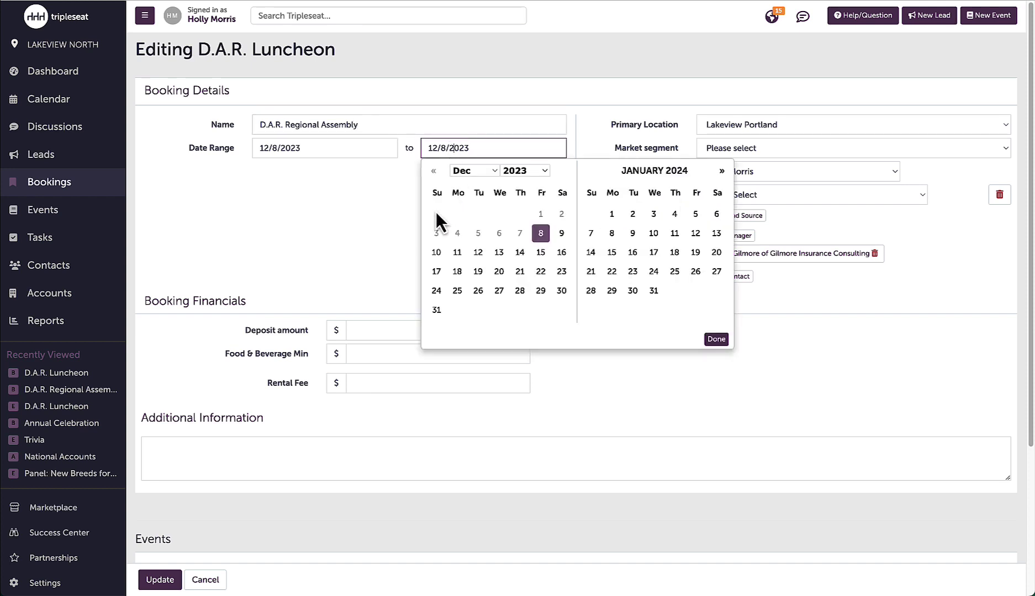
{"action": "left_click", "coordinate": [436, 253]}
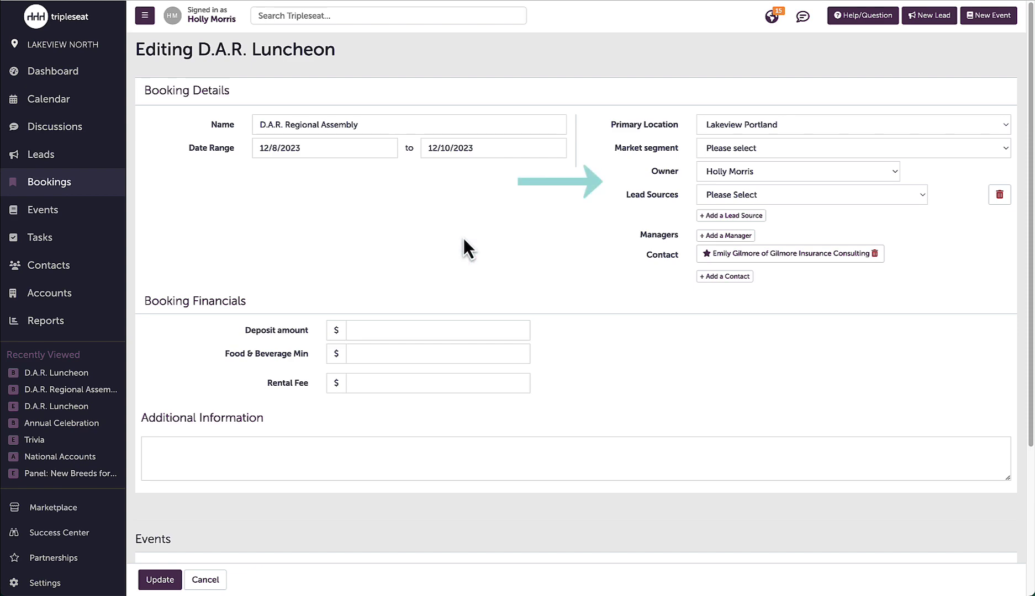
Step: Add another event to the booking and name it D.A.R. Dinner
{"action": "scroll", "coordinate": [465, 239], "scroll_direction": "down", "scroll_amount": 3}
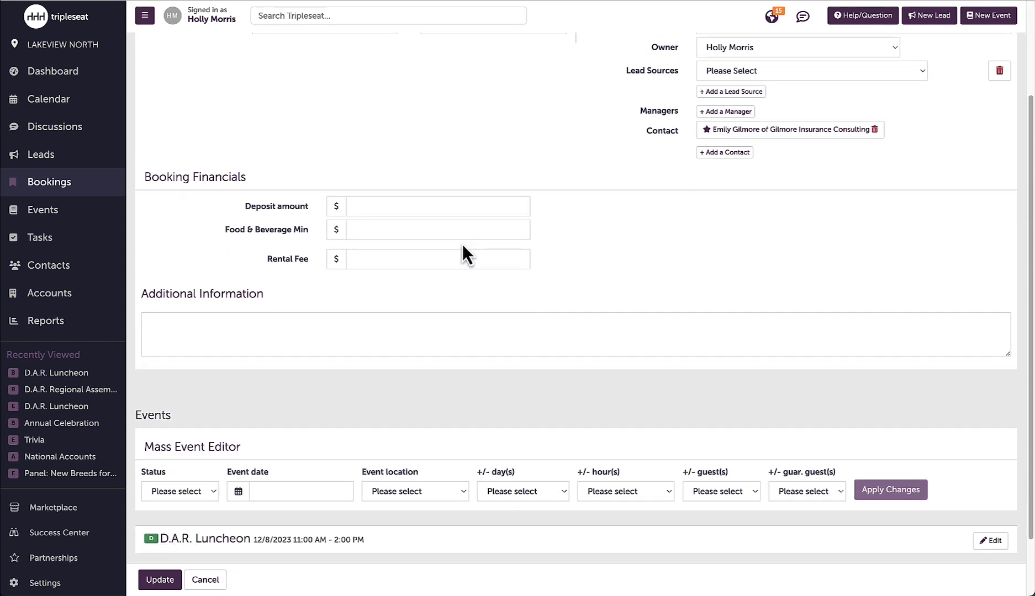
{"action": "scroll", "coordinate": [462, 244], "scroll_direction": "down", "scroll_amount": 2}
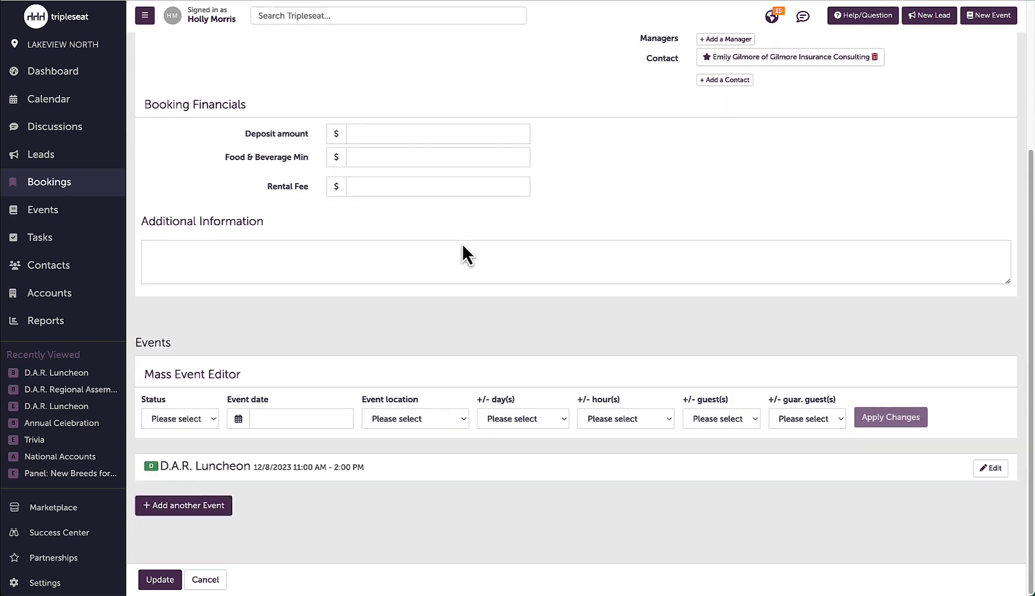
{"action": "left_click", "coordinate": [204, 516]}
{"action": "scroll", "coordinate": [397, 214], "scroll_direction": "up", "scroll_amount": 1}
{"action": "left_click", "coordinate": [398, 213]}
{"action": "type", "text": "D.A.R. Dinner"}
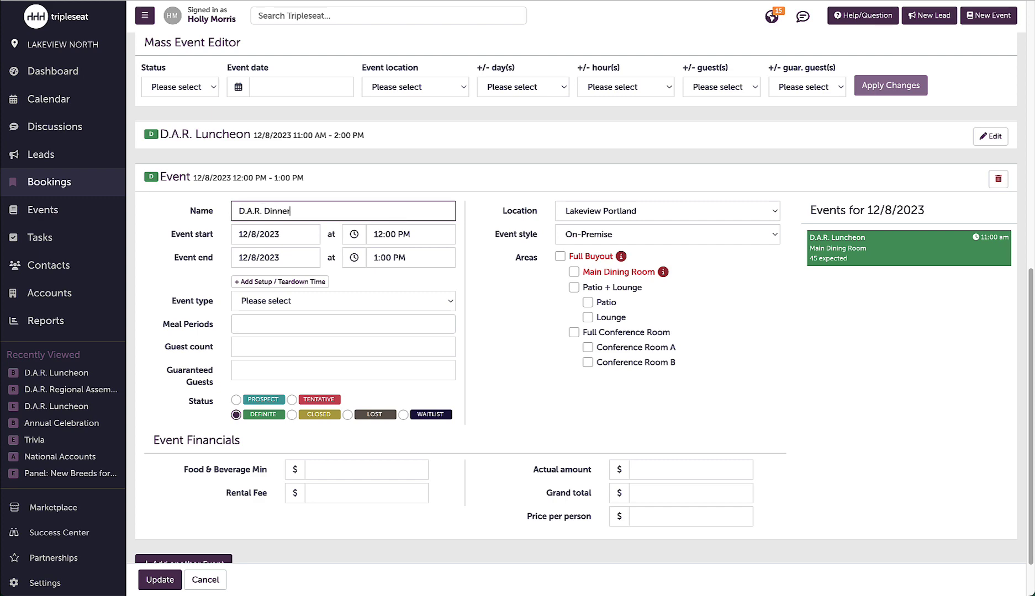
Step: Schedule the D.A.R. Dinner for 12/9/2023, 5:00 PM to 7:00 PM, with event type Dinner in the Main Dining Room
{"action": "left_click", "coordinate": [409, 234]}
{"action": "left_click", "coordinate": [415, 301]}
{"action": "left_click", "coordinate": [411, 258]}
{"action": "left_click", "coordinate": [412, 334]}
{"action": "left_click", "coordinate": [372, 319]}
{"action": "left_click", "coordinate": [575, 271]}
{"action": "scroll", "coordinate": [442, 359], "scroll_direction": "down", "scroll_amount": 1}
Step: Add a Breakout Meeting #1 event on 12/9/2023, 1:00 PM to 2:00 PM, type Meeting, in Conference Room A, and save the booking
{"action": "left_click", "coordinate": [217, 506]}
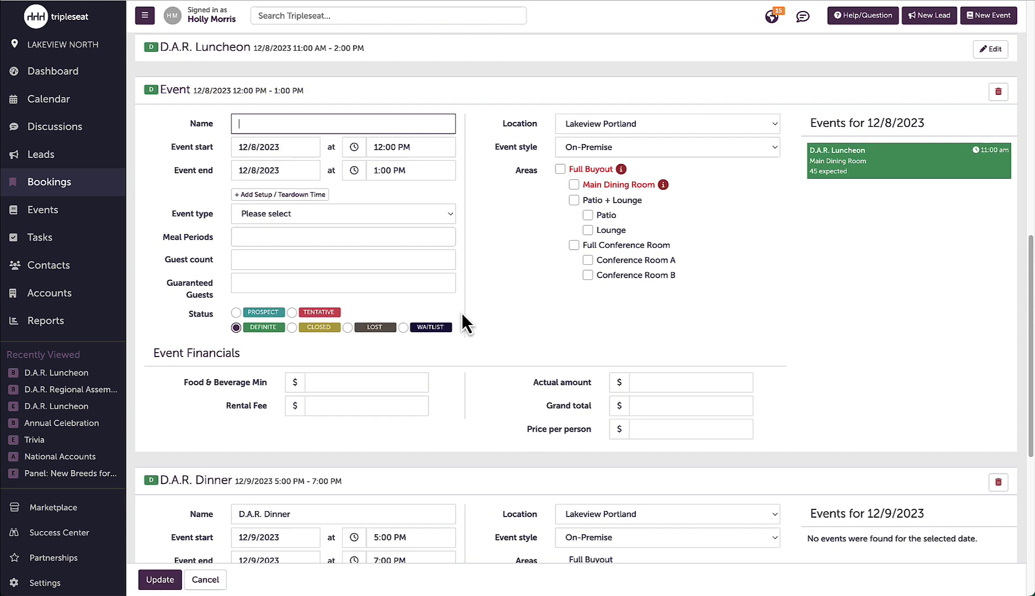
{"action": "type", "text": "Breakout Meeting #1"}
{"action": "left_click", "coordinate": [411, 149]}
{"action": "scroll", "coordinate": [419, 194], "scroll_direction": "down", "scroll_amount": 2}
{"action": "left_click", "coordinate": [414, 201]}
{"action": "left_click", "coordinate": [377, 234]}
{"action": "left_click", "coordinate": [587, 261]}
{"action": "left_click", "coordinate": [342, 215]}
{"action": "left_click", "coordinate": [335, 279]}
{"action": "scroll", "coordinate": [550, 337], "scroll_direction": "down", "scroll_amount": 4}
{"action": "left_click", "coordinate": [343, 364]}
{"action": "left_click", "coordinate": [425, 412]}
{"action": "scroll", "coordinate": [513, 414], "scroll_direction": "down", "scroll_amount": 3}
{"action": "left_click", "coordinate": [159, 580]}
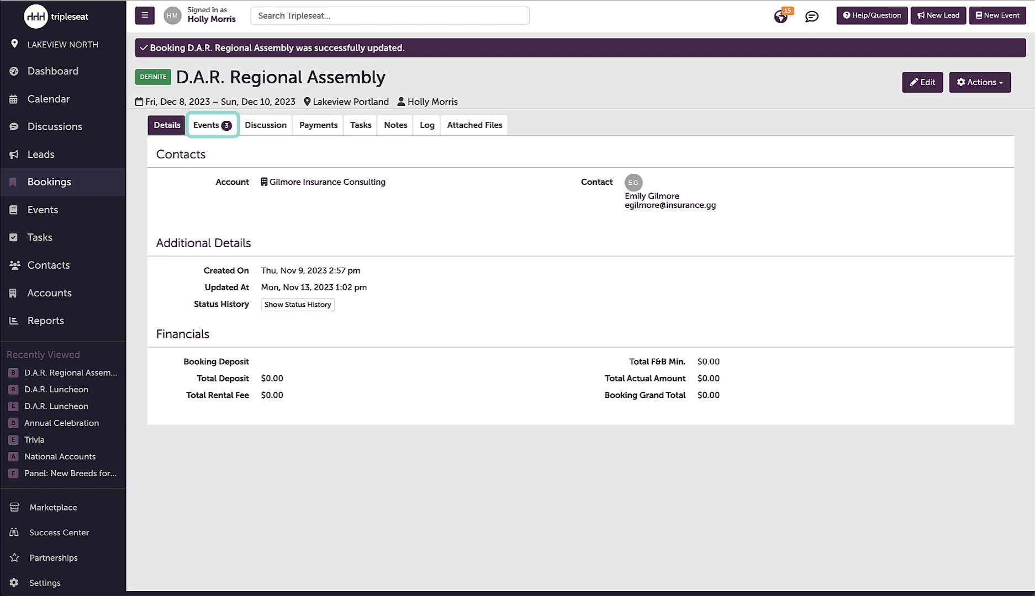
Step: Add a Continental Breakfast event dated 12/9/2023 to the booking's event grid
{"action": "key", "text": "Tab"}
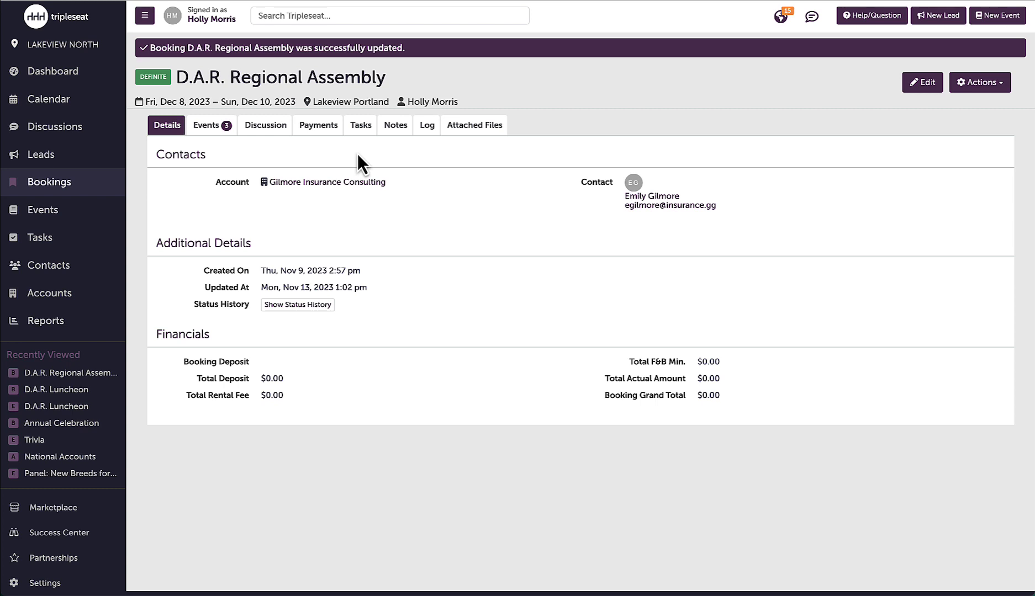
{"action": "left_click", "coordinate": [214, 128]}
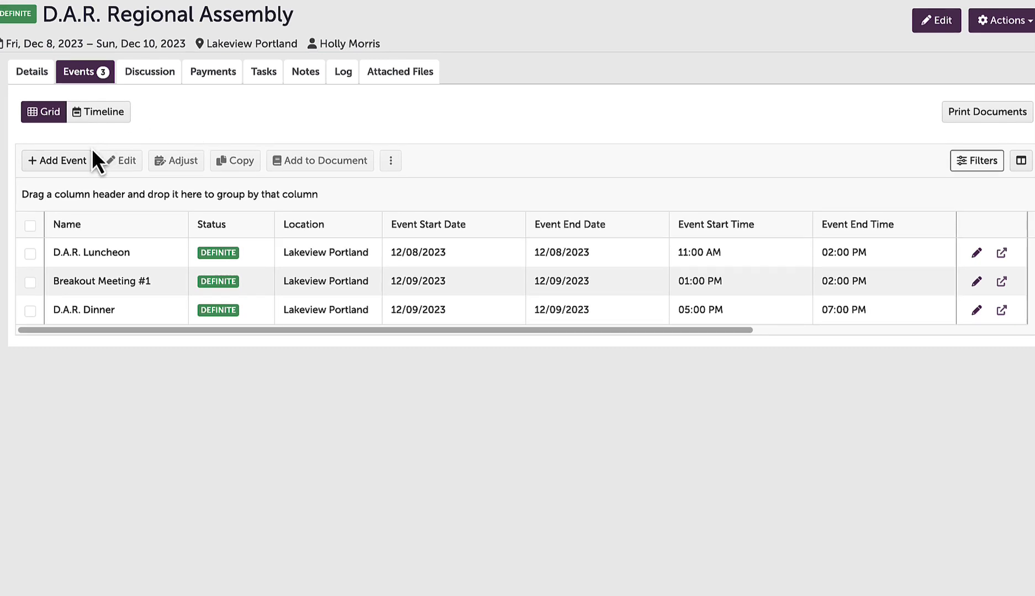
{"action": "left_click", "coordinate": [73, 161]}
{"action": "type", "text": "Contine"}
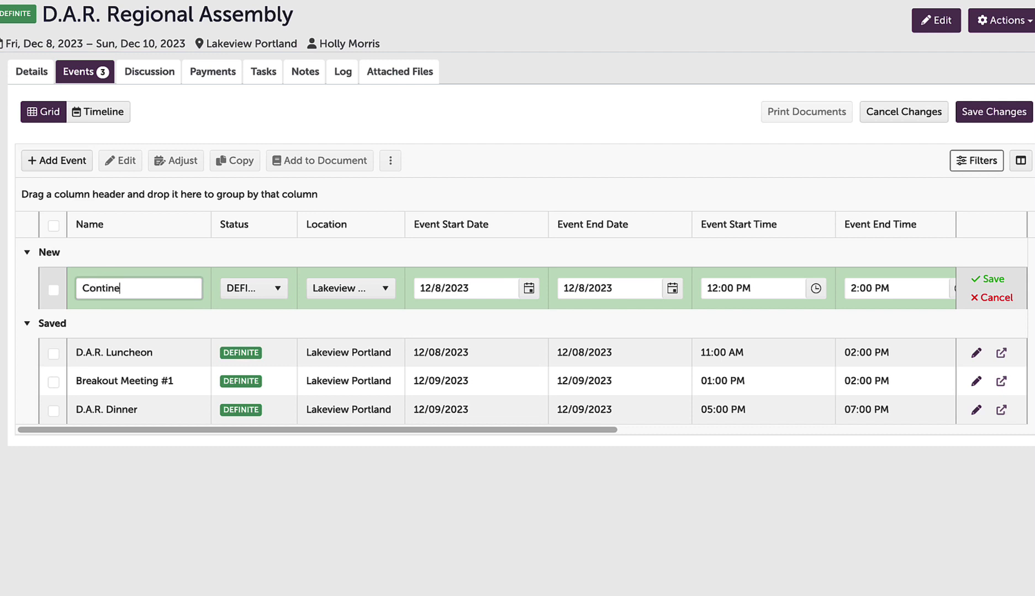
{"action": "type", "text": "ntal Breakfast"}
{"action": "left_click", "coordinate": [528, 287]}
{"action": "left_click", "coordinate": [636, 390]}
Step: Set the Continental Breakfast to run from 10:00 AM to 11:00 AM and save its row
{"action": "left_click", "coordinate": [816, 287]}
{"action": "left_click", "coordinate": [720, 378]}
{"action": "left_click", "coordinate": [788, 525]}
{"action": "left_click", "coordinate": [956, 288]}
{"action": "left_click", "coordinate": [864, 399]}
{"action": "left_click", "coordinate": [933, 525]}
{"action": "left_click", "coordinate": [988, 279]}
Step: Copy Breakout Meeting #1 as Breakout Meeting #2 on 12/9/2023 and assign the copy to Conference Room B
{"action": "left_click", "coordinate": [31, 386]}
{"action": "left_click", "coordinate": [235, 208]}
{"action": "left_click", "coordinate": [338, 284]}
{"action": "scroll", "coordinate": [517, 484], "scroll_direction": "right", "scroll_amount": 5}
{"action": "left_click", "coordinate": [650, 336]}
{"action": "left_click", "coordinate": [584, 499]}
{"action": "key", "text": "Return"}
Step: Copy both breakout meetings to 12/10/2023 and save all event changes
{"action": "left_click_drag", "start_coordinate": [343, 434], "coordinate": [30, 432]}
{"action": "left_click", "coordinate": [31, 416]}
{"action": "left_click", "coordinate": [235, 208]}
{"action": "left_click", "coordinate": [301, 336]}
{"action": "left_click", "coordinate": [993, 161]}
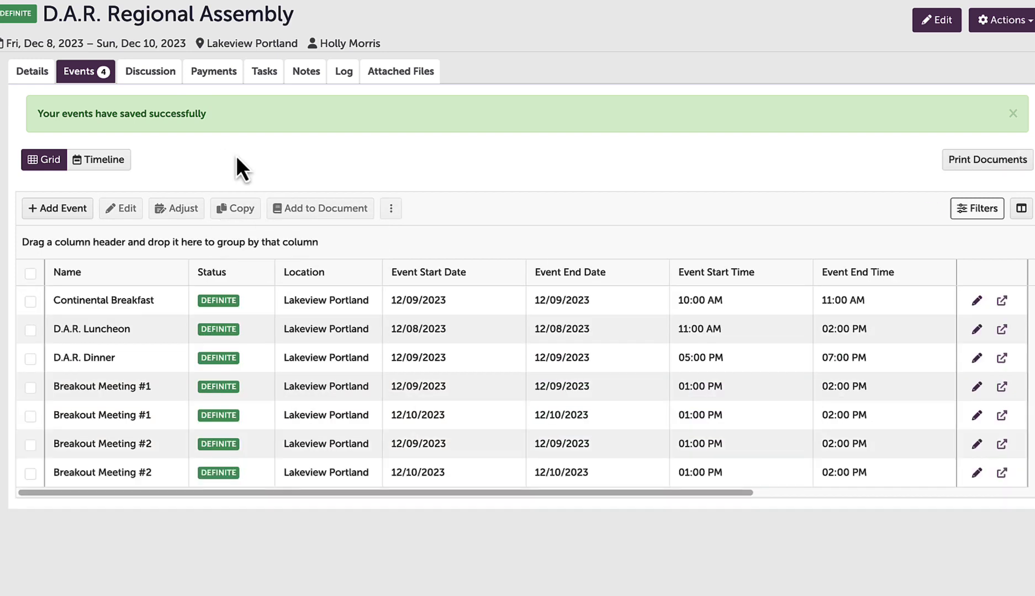
Step: Open the Continental Breakfast, D.A.R. Luncheon and D.A.R. Dinner rows for inline editing in the event grid
{"action": "left_click", "coordinate": [977, 301]}
{"action": "left_click", "coordinate": [54, 402]}
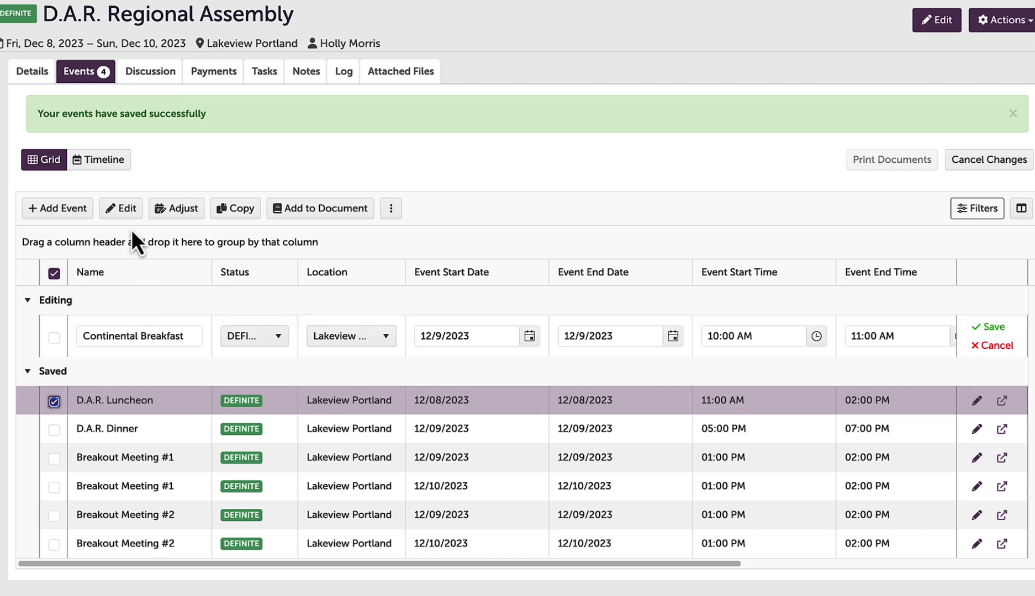
{"action": "left_click", "coordinate": [129, 209]}
{"action": "double_click", "coordinate": [105, 444]}
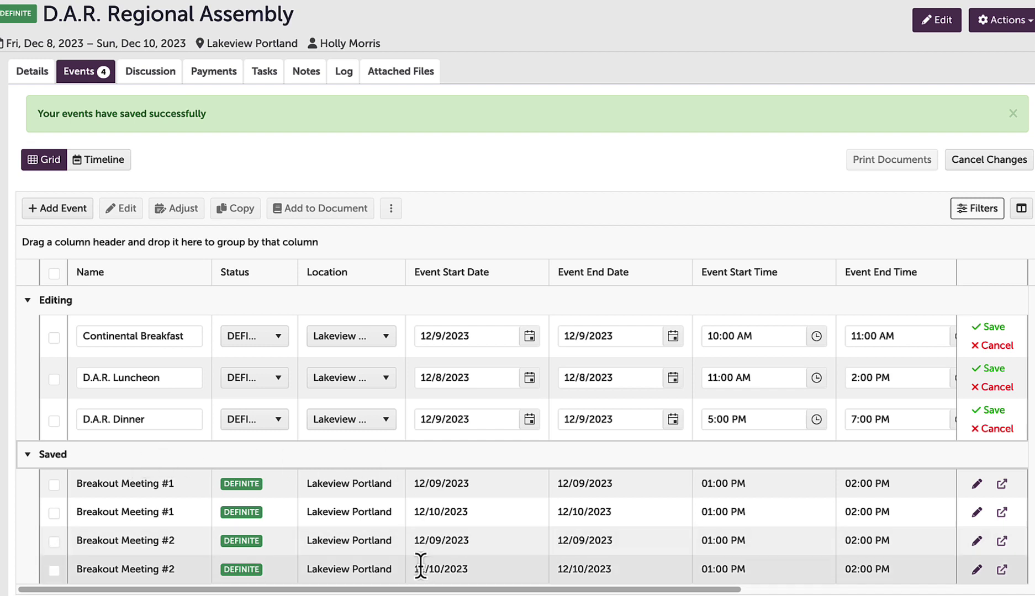
{"action": "left_click_drag", "start_coordinate": [414, 591], "coordinate": [456, 594]}
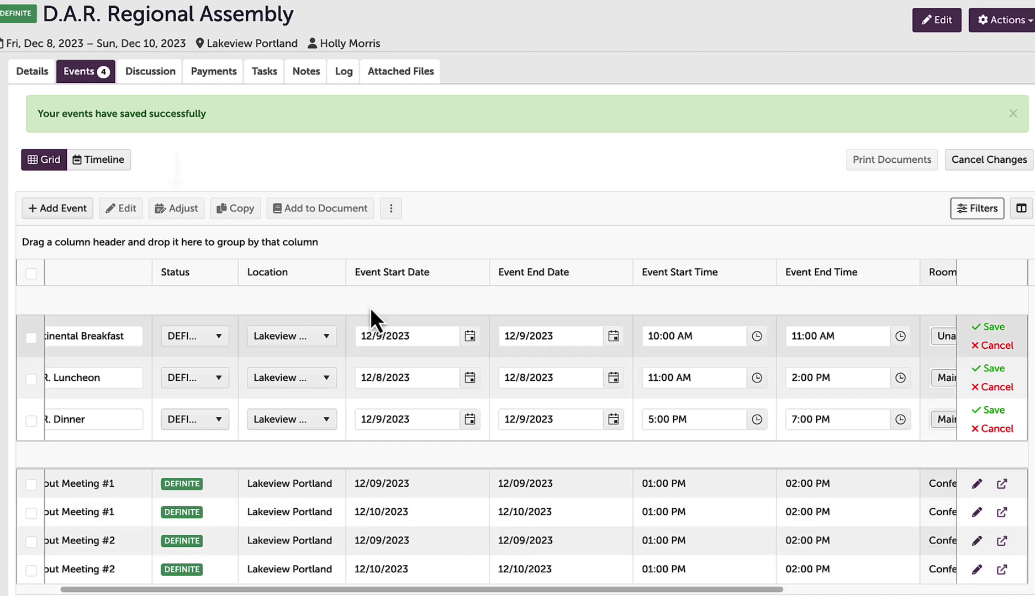
{"action": "left_click", "coordinate": [31, 338]}
{"action": "left_click", "coordinate": [30, 379]}
{"action": "scroll", "coordinate": [23, 425], "scroll_direction": "left", "scroll_amount": 1}
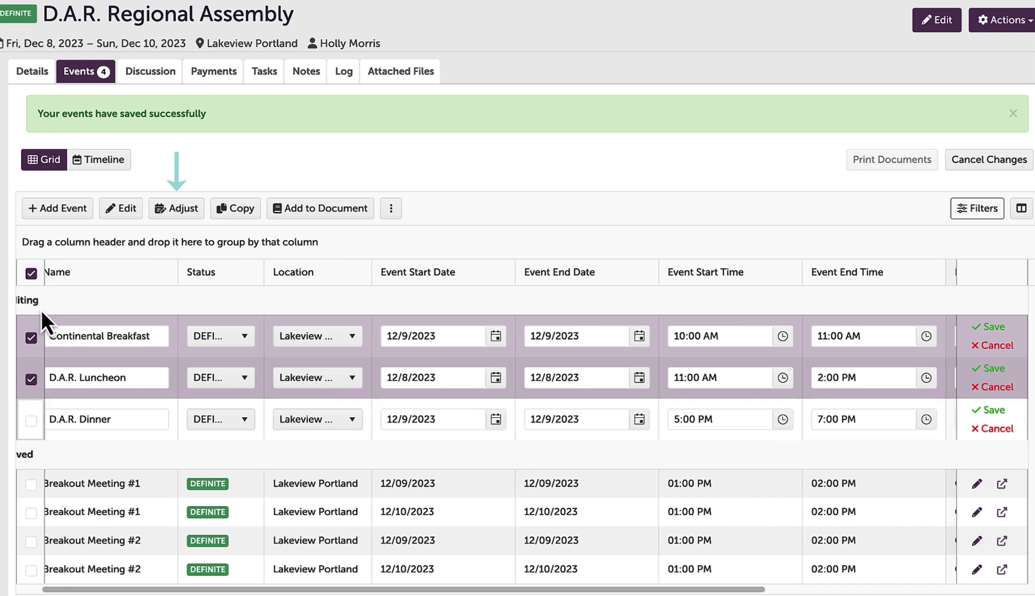
{"action": "left_click", "coordinate": [31, 337]}
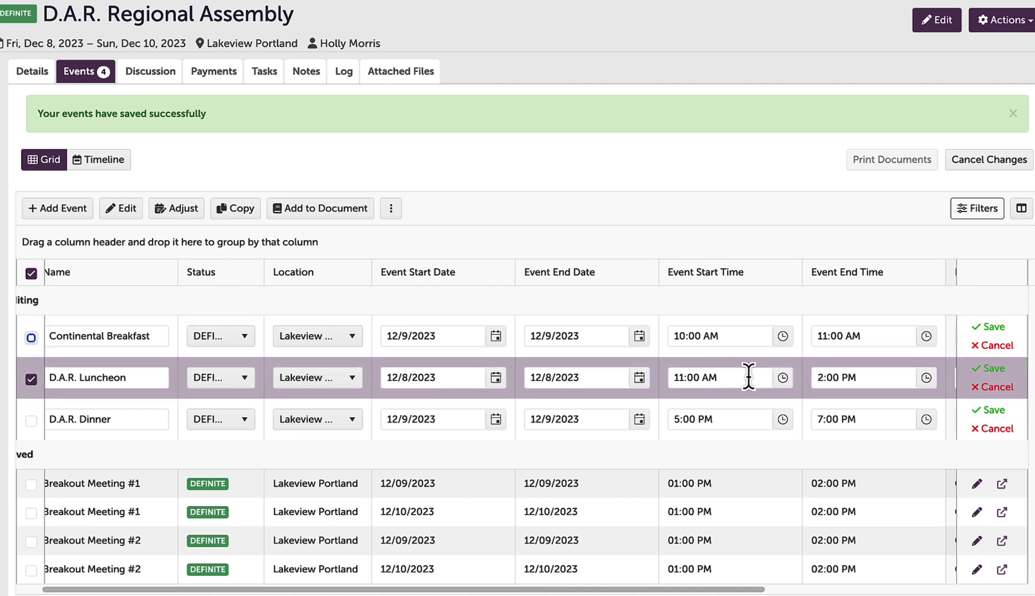
Step: Set the D.A.R. Luncheon's start time to 12:00 PM and save the event changes
{"action": "left_click", "coordinate": [779, 380]}
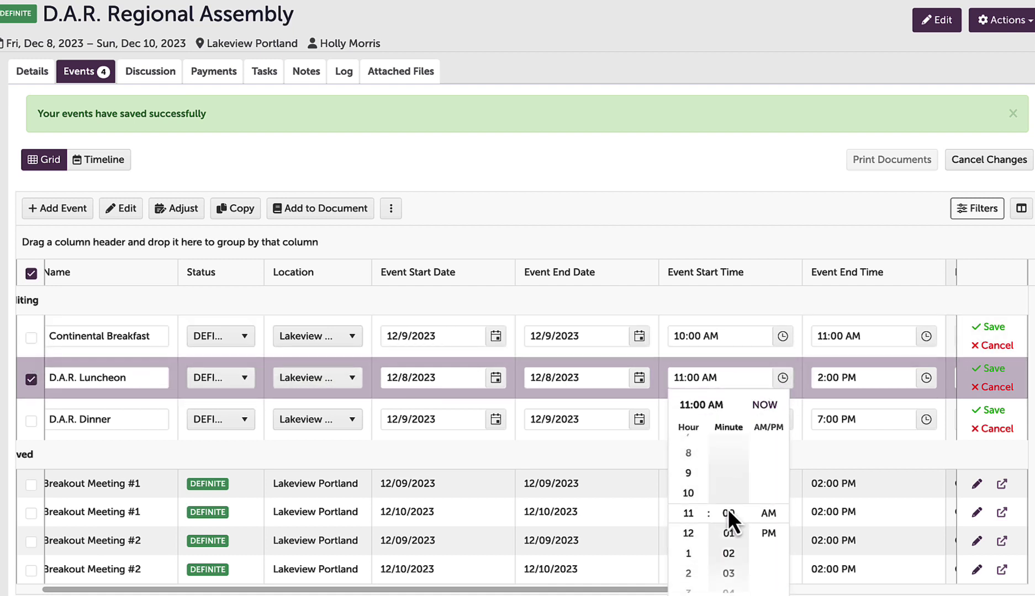
{"action": "left_click", "coordinate": [690, 533]}
{"action": "key", "text": "Return"}
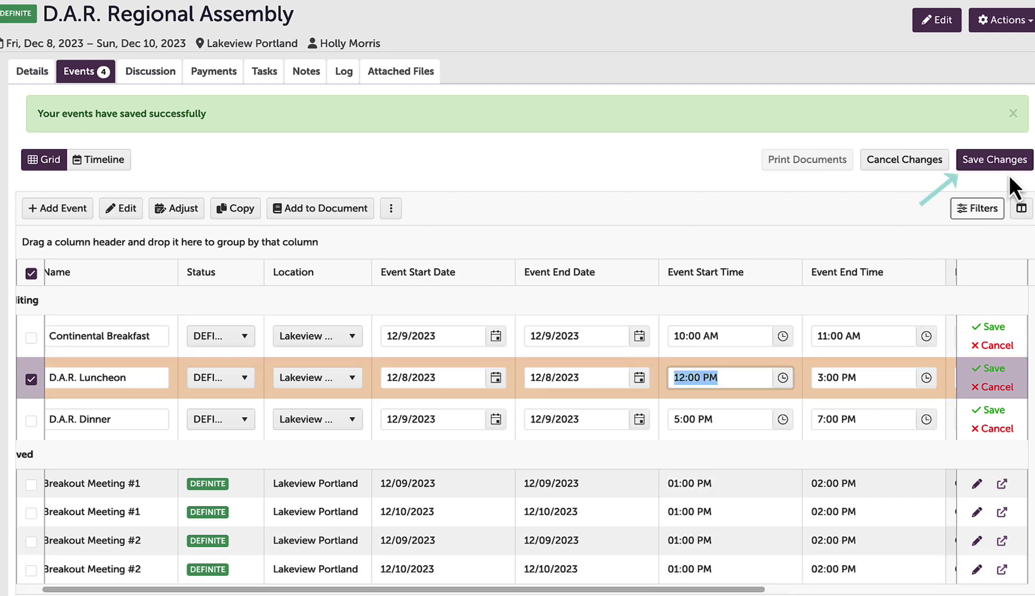
{"action": "left_click", "coordinate": [28, 381]}
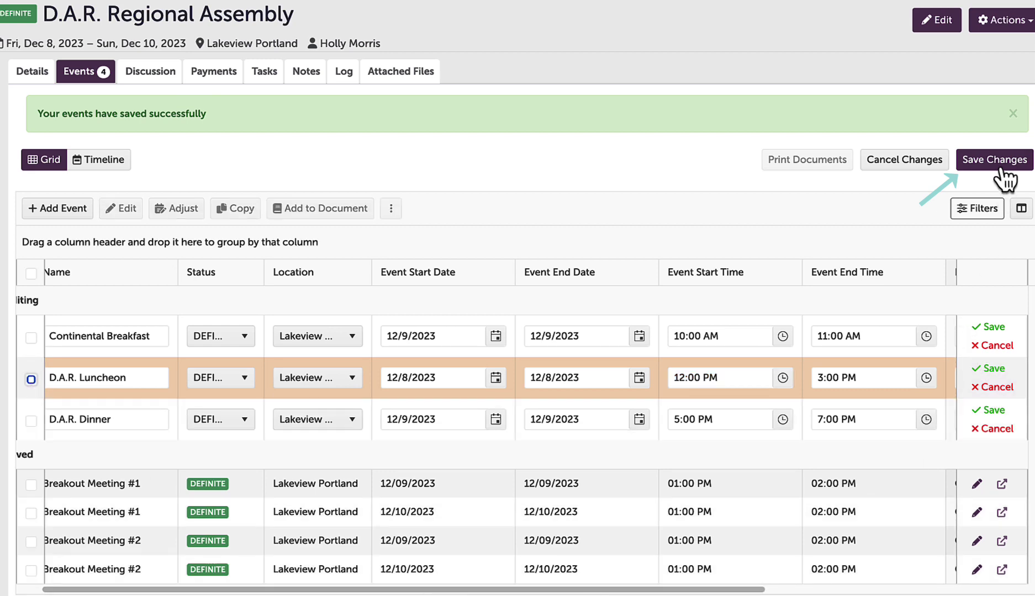
{"action": "left_click", "coordinate": [1003, 161]}
Step: Customize the event grid to display the Meal Periods and Documents columns
{"action": "left_click", "coordinate": [1021, 209]}
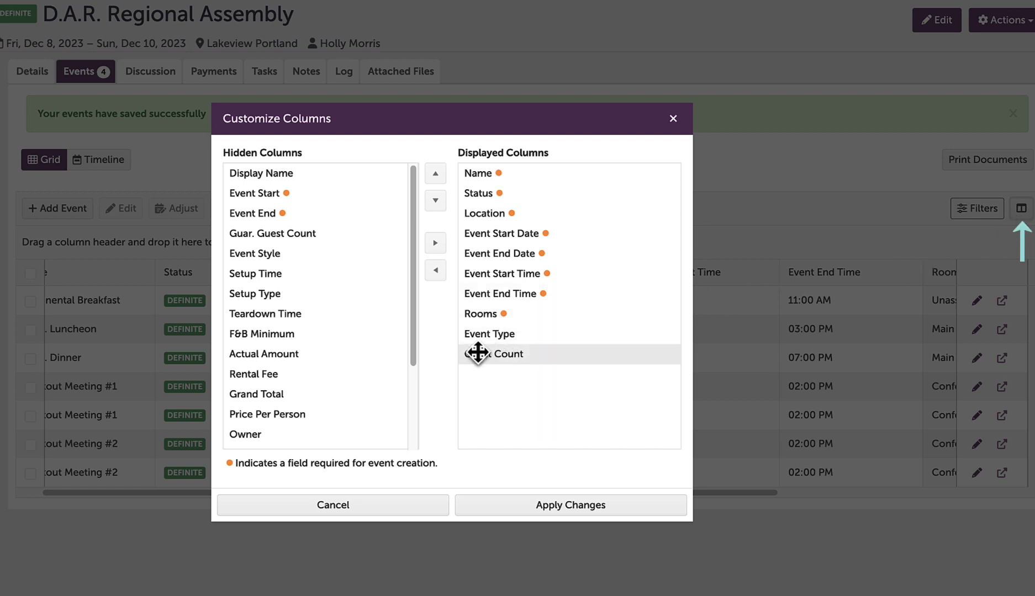
{"action": "scroll", "coordinate": [291, 384], "scroll_direction": "down", "scroll_amount": 3}
{"action": "left_click_drag", "start_coordinate": [291, 382], "coordinate": [532, 323]}
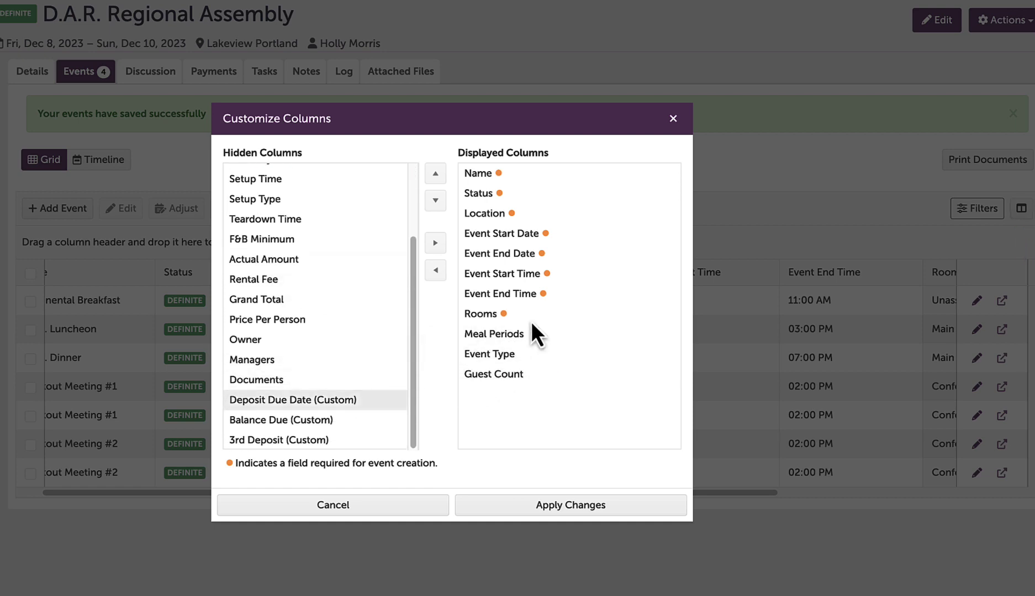
{"action": "left_click", "coordinate": [306, 380]}
{"action": "left_click", "coordinate": [434, 246]}
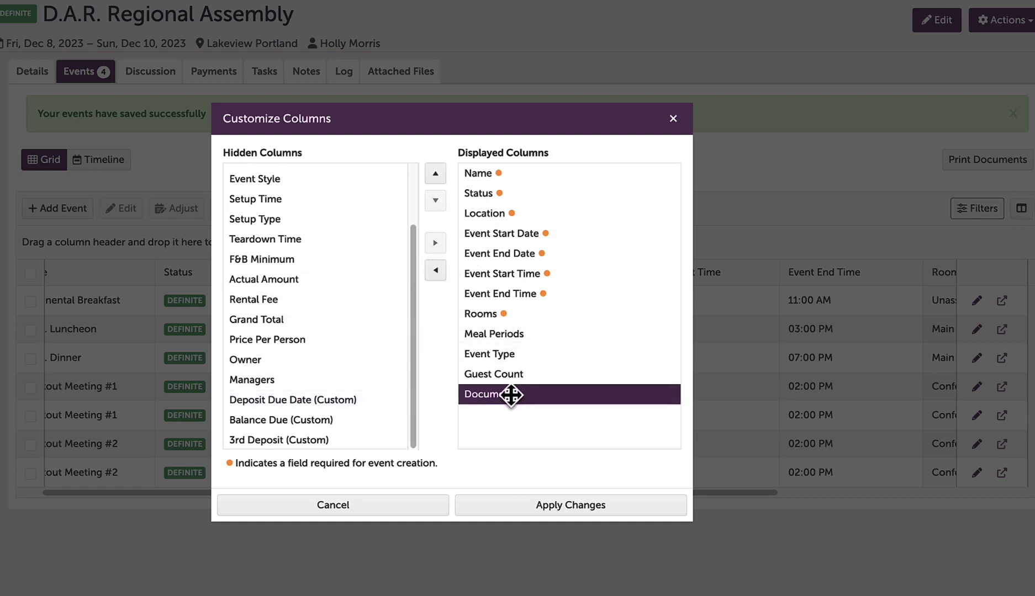
Step: Move the Documents column up to just before Rooms in the display order and apply the column changes
{"action": "left_click", "coordinate": [486, 394]}
{"action": "left_click", "coordinate": [435, 175]}
{"action": "left_click", "coordinate": [435, 174]}
{"action": "left_click", "coordinate": [435, 174]}
{"action": "left_click", "coordinate": [435, 174]}
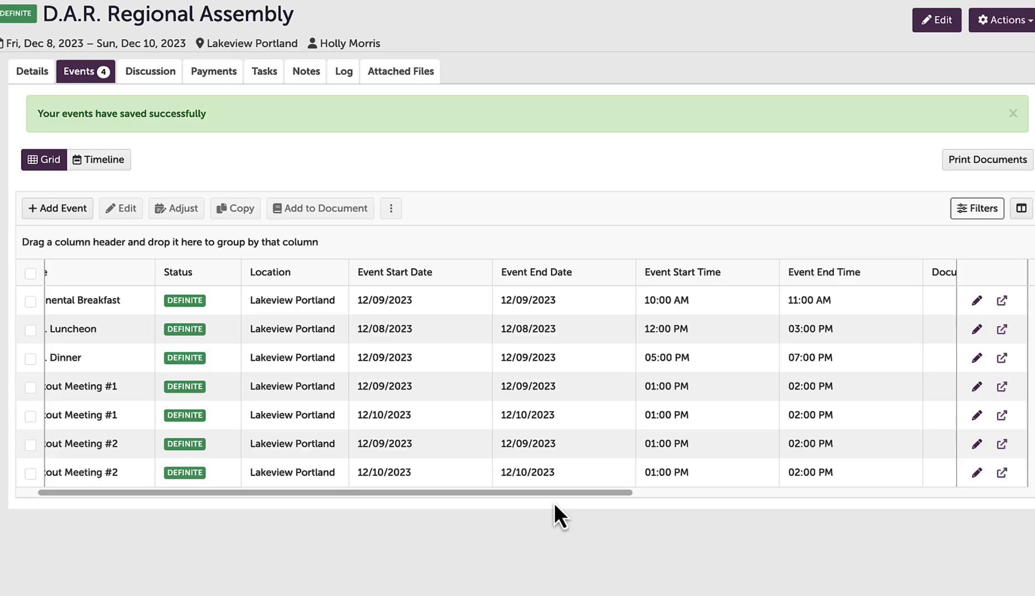
{"action": "left_click", "coordinate": [557, 515]}
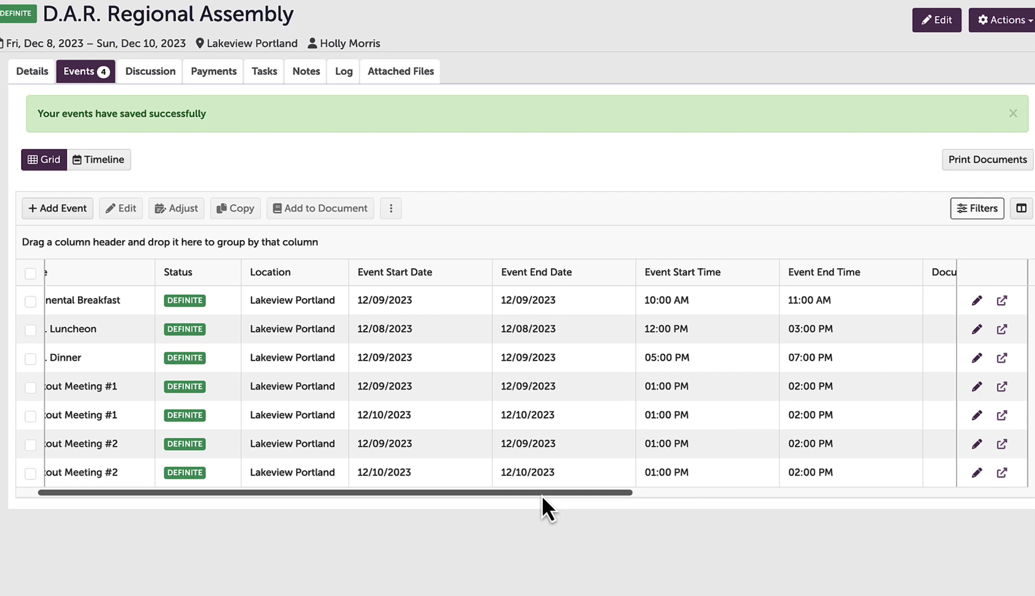
Step: Move the Rooms column ahead of Documents in the event grid and widen the Location column slightly
{"action": "left_click_drag", "start_coordinate": [543, 497], "coordinate": [481, 490]}
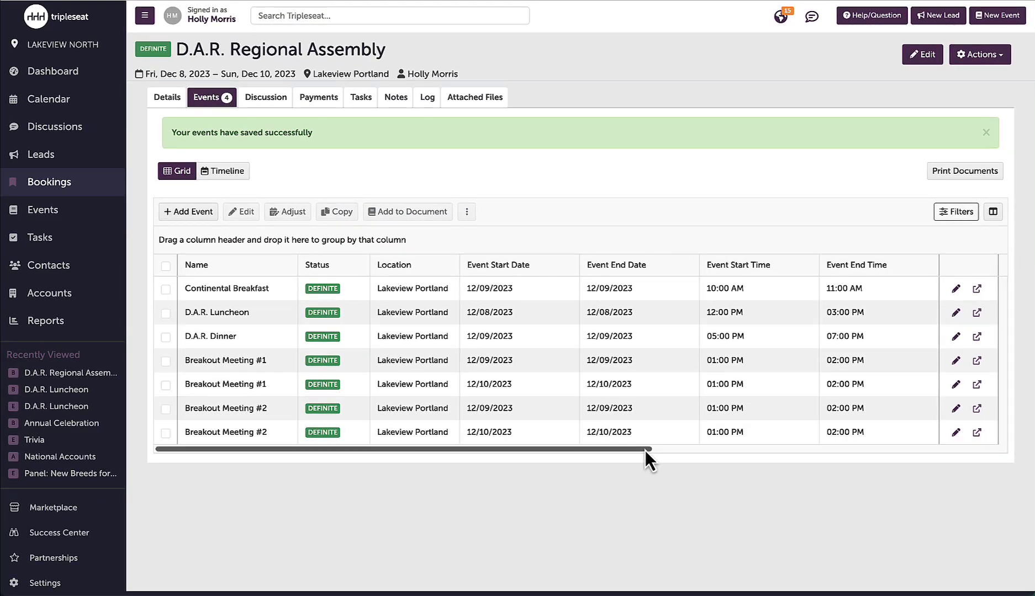
{"action": "left_click_drag", "start_coordinate": [647, 449], "coordinate": [859, 433]}
{"action": "left_click_drag", "start_coordinate": [806, 270], "coordinate": [628, 279]}
{"action": "left_click_drag", "start_coordinate": [608, 450], "coordinate": [315, 441]}
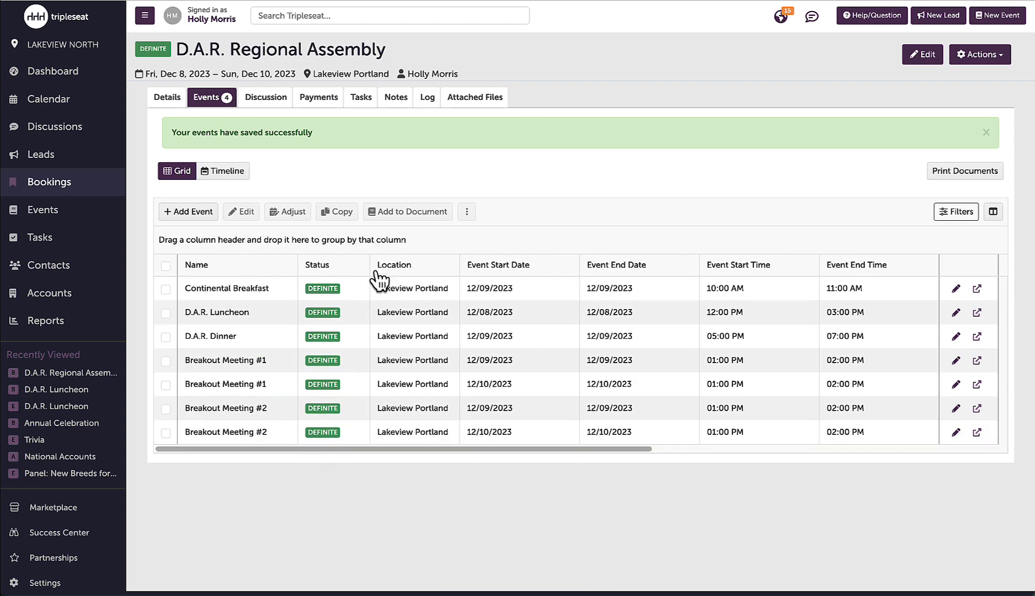
{"action": "left_click_drag", "start_coordinate": [459, 265], "coordinate": [490, 265]}
Step: Sort the events by Event Start Date in ascending and descending order, and clear the sorting
{"action": "left_click", "coordinate": [555, 266]}
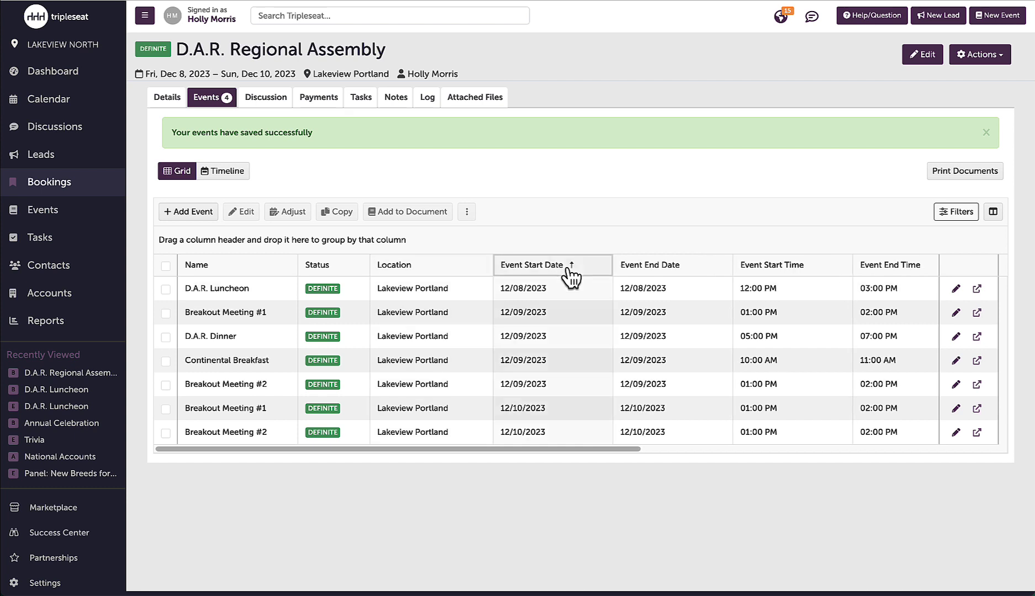
{"action": "left_click", "coordinate": [571, 271]}
{"action": "left_click", "coordinate": [570, 271]}
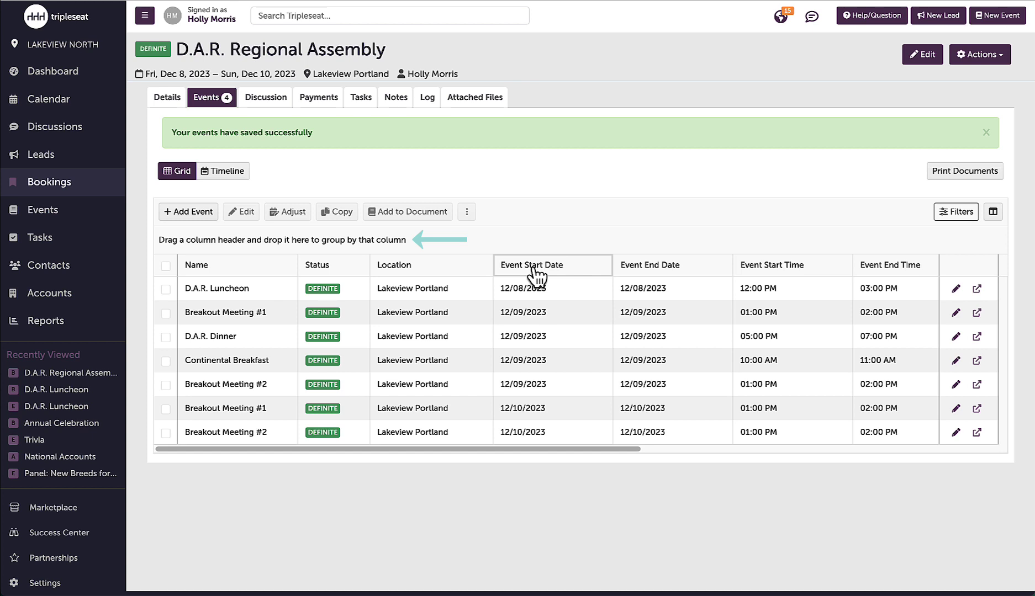
Step: Group the event grid by Event Start Date and, within each date, by Event Type
{"action": "left_click_drag", "start_coordinate": [535, 274], "coordinate": [463, 239]}
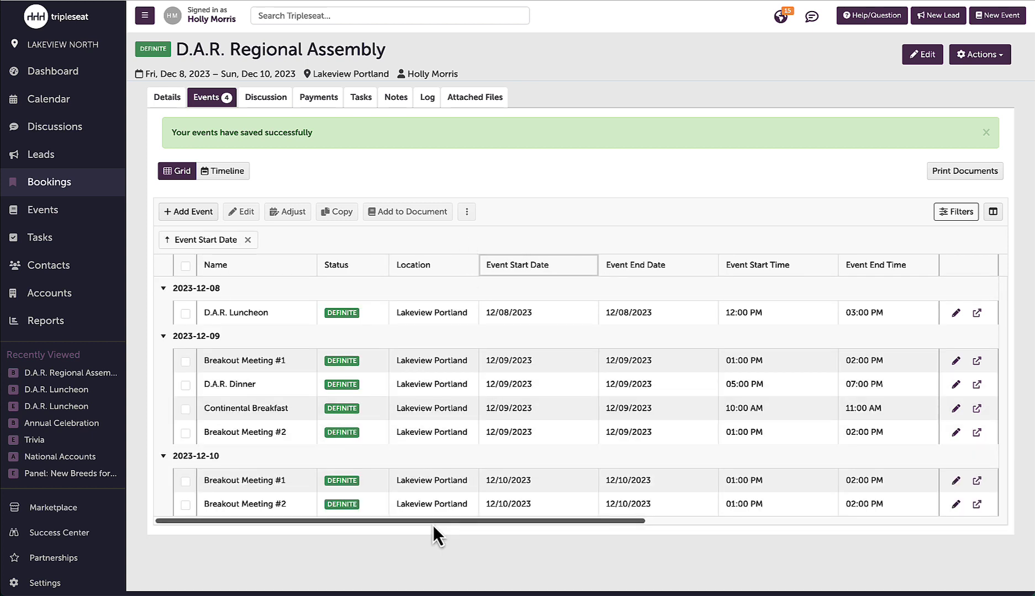
{"action": "left_click_drag", "start_coordinate": [432, 526], "coordinate": [765, 528]}
{"action": "left_click_drag", "start_coordinate": [828, 282], "coordinate": [542, 241]}
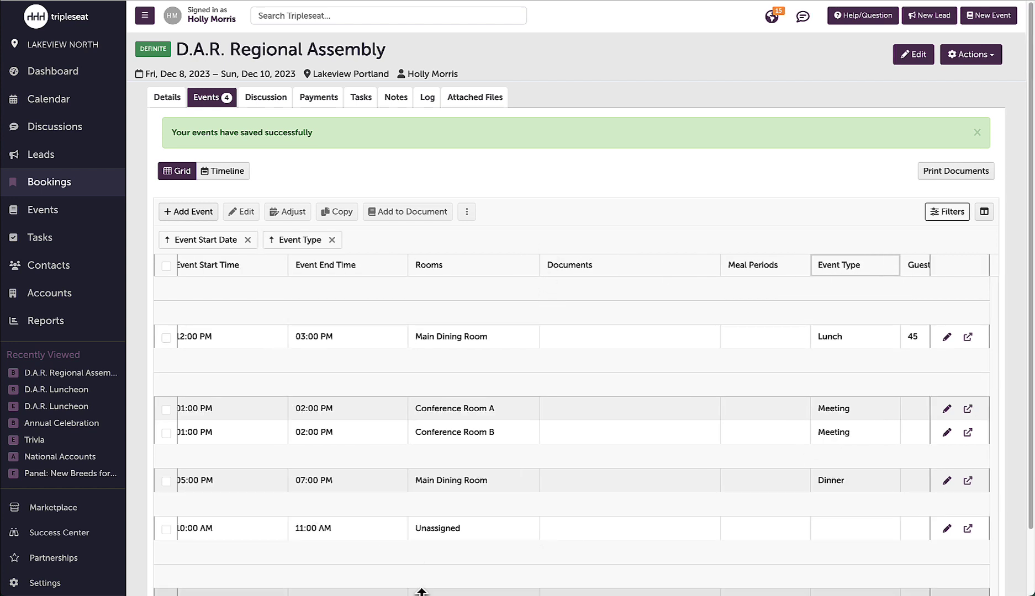
{"action": "scroll", "coordinate": [428, 528], "scroll_direction": "left", "scroll_amount": 8}
{"action": "scroll", "coordinate": [408, 516], "scroll_direction": "down", "scroll_amount": 2}
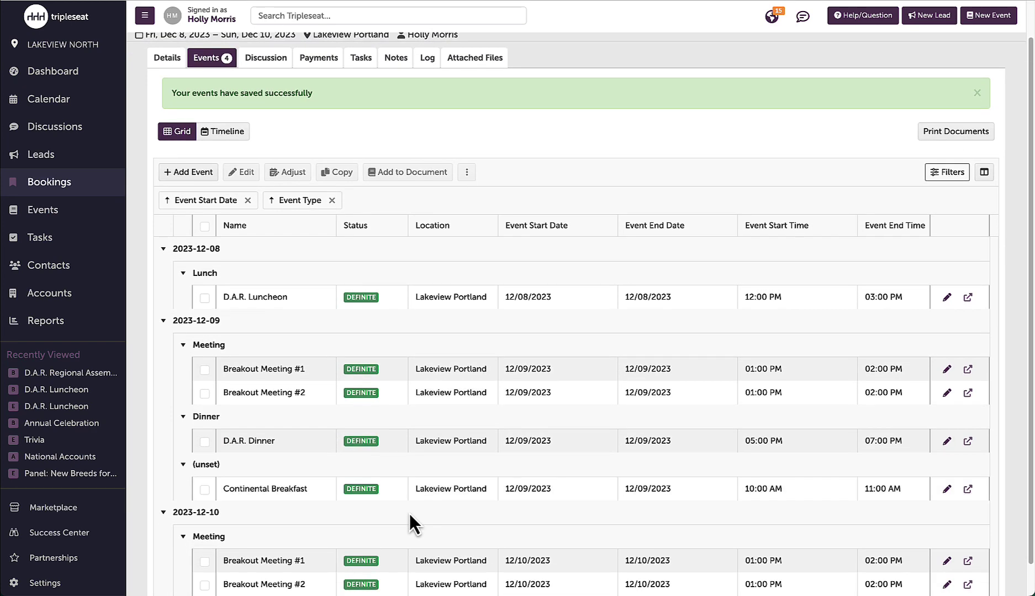
{"action": "scroll", "coordinate": [383, 507], "scroll_direction": "down", "scroll_amount": 2}
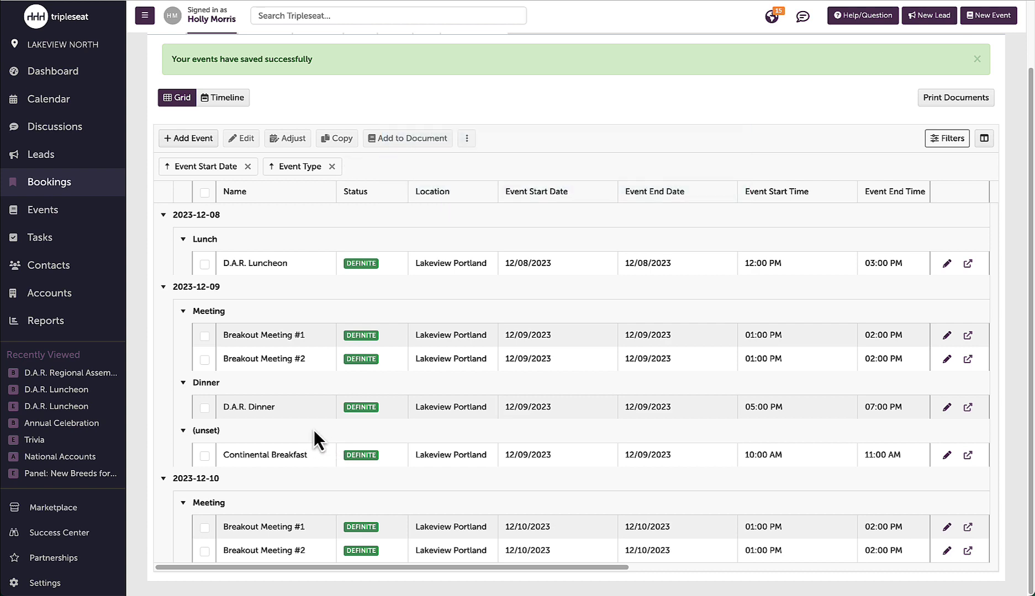
Step: Shift the two breakout meetings on 12/09/2023 30 minutes later using the event time adjustment, and save the changes
{"action": "scroll", "coordinate": [289, 430], "scroll_direction": "up", "scroll_amount": 1}
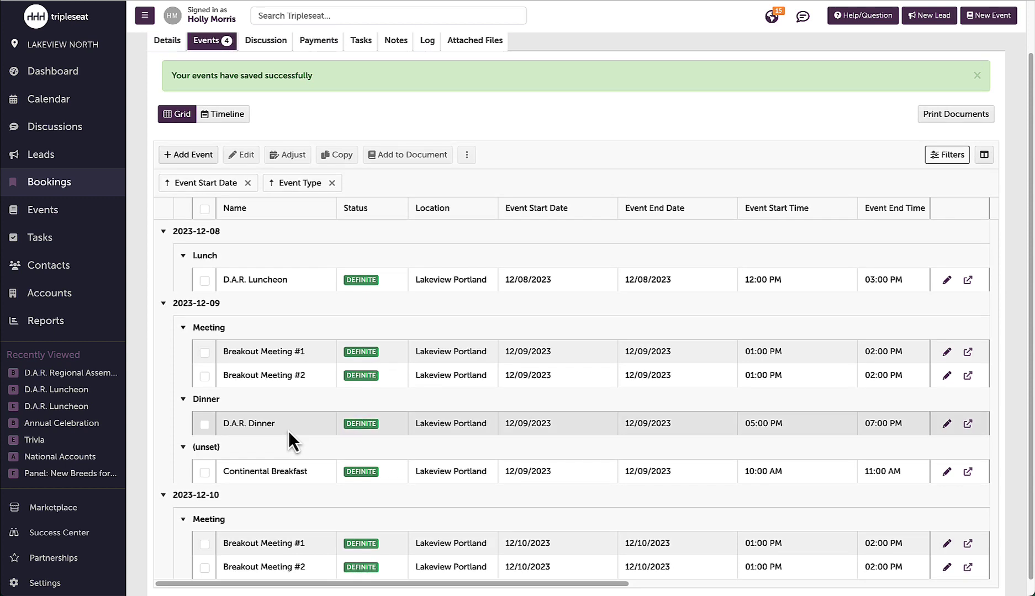
{"action": "left_click", "coordinate": [204, 353]}
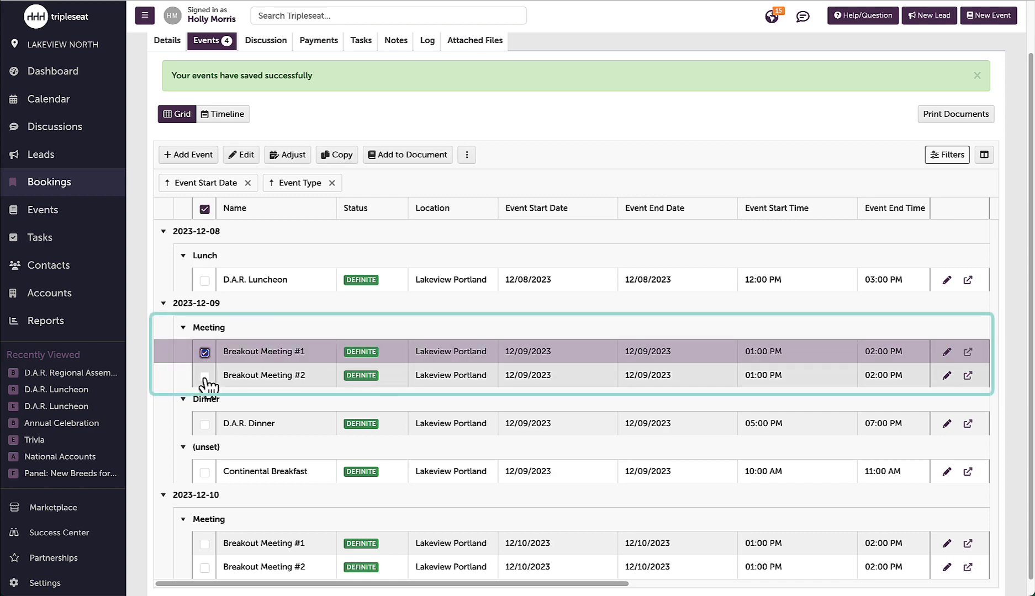
{"action": "left_click", "coordinate": [204, 376]}
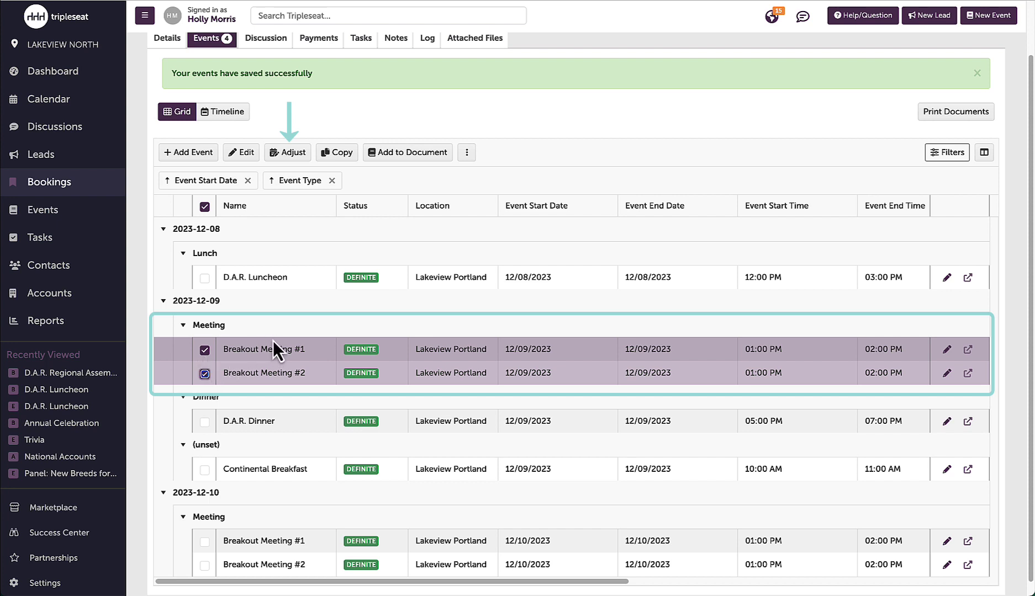
{"action": "left_click", "coordinate": [297, 156]}
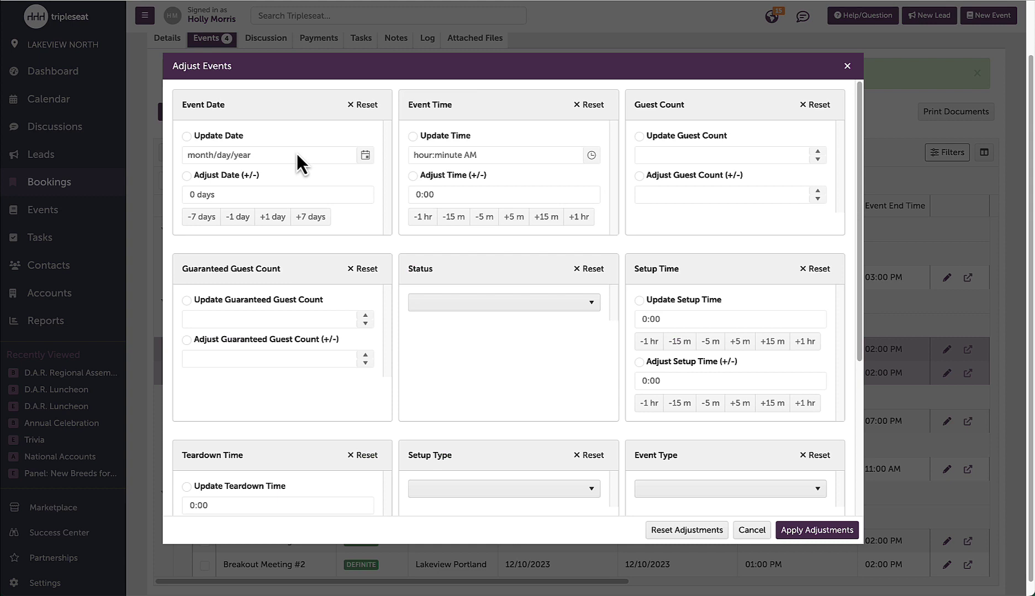
{"action": "left_click", "coordinate": [413, 176]}
{"action": "left_click", "coordinate": [538, 221]}
{"action": "left_click", "coordinate": [534, 222]}
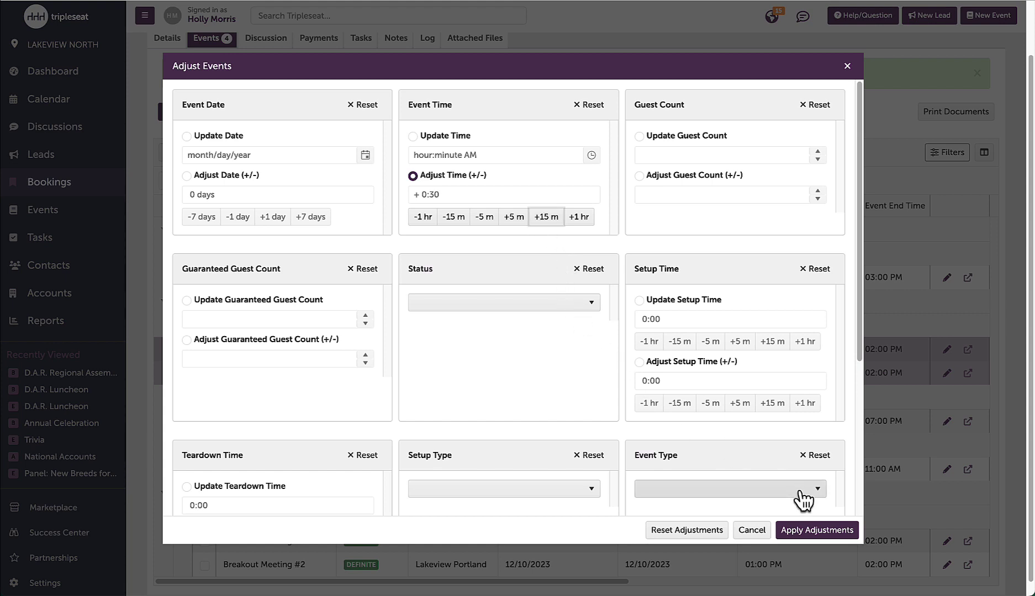
{"action": "left_click", "coordinate": [813, 531]}
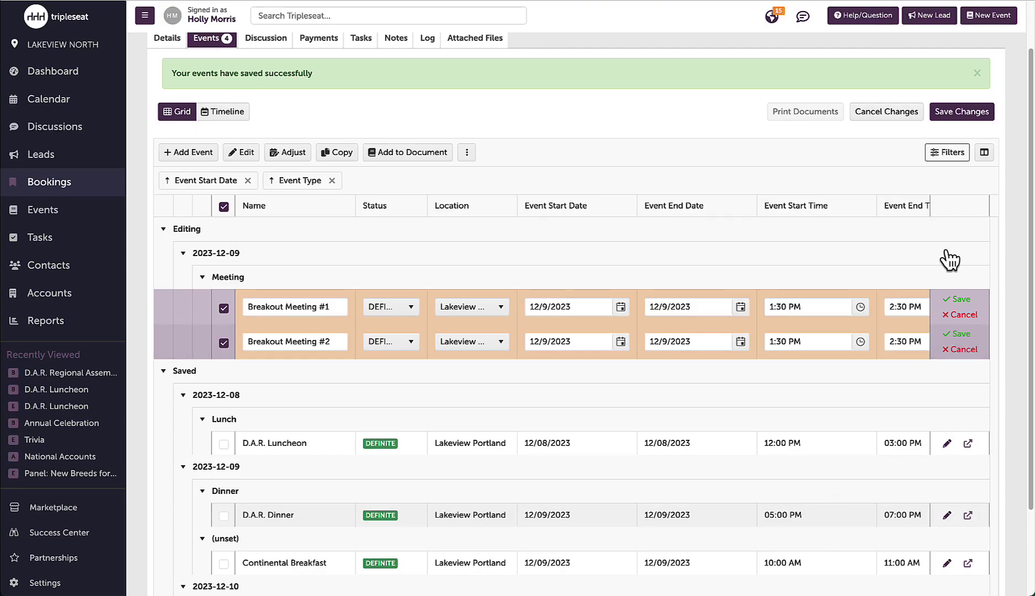
{"action": "left_click", "coordinate": [965, 117]}
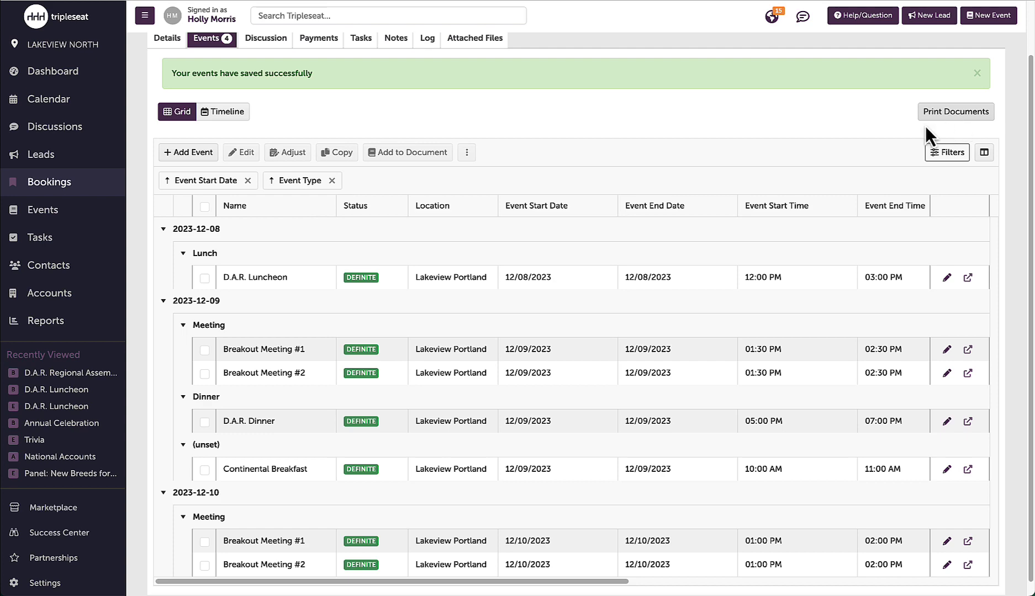
{"action": "scroll", "coordinate": [215, 238], "scroll_direction": "up", "scroll_amount": 1}
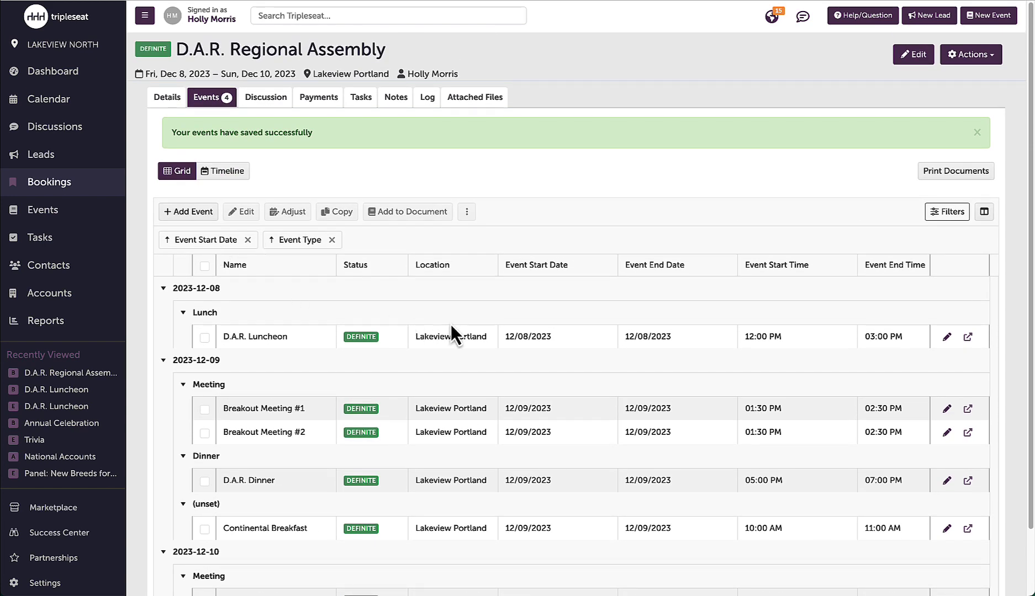
{"action": "scroll", "coordinate": [456, 325], "scroll_direction": "down", "scroll_amount": 1}
{"action": "scroll", "coordinate": [512, 332], "scroll_direction": "up", "scroll_amount": 1}
{"action": "left_click", "coordinate": [204, 266]}
{"action": "left_click", "coordinate": [290, 212]}
{"action": "left_click", "coordinate": [491, 304]}
{"action": "left_click", "coordinate": [847, 66]}
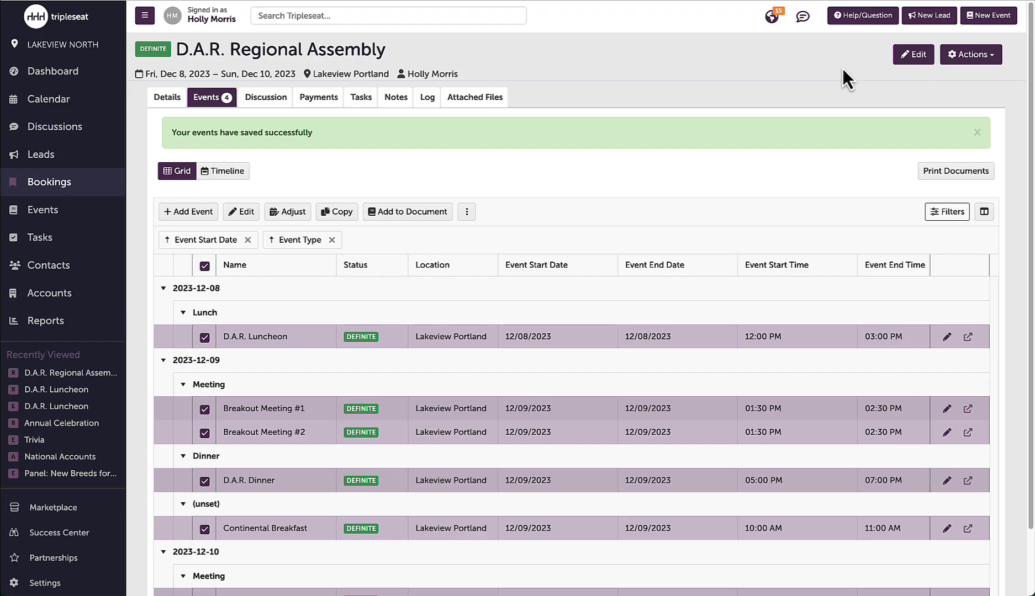
Step: Apply the Closed status to all events with the booking's Mass Event Editor, and cancel the booking edit
{"action": "left_click", "coordinate": [915, 60]}
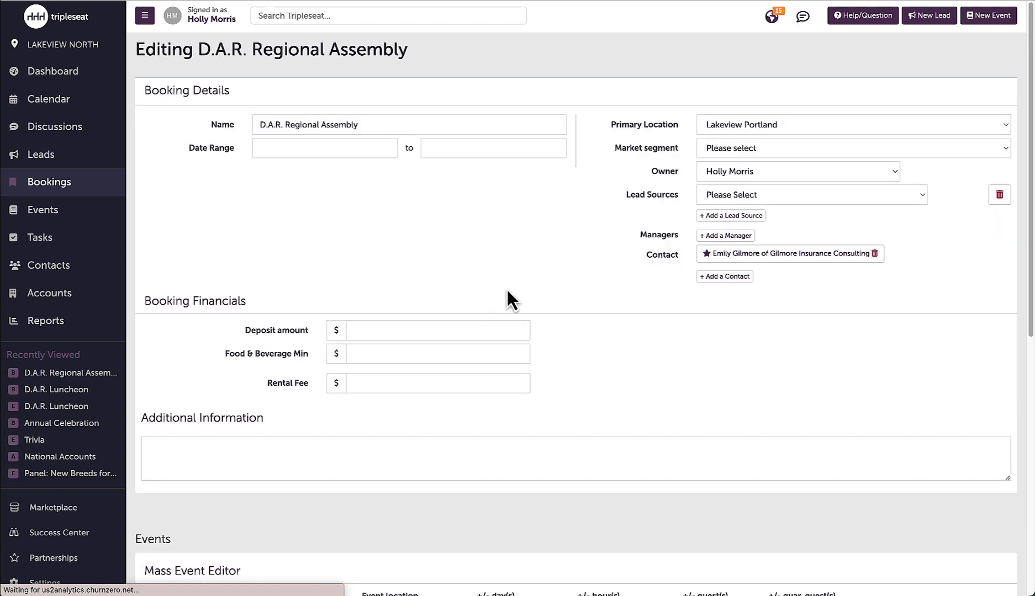
{"action": "scroll", "coordinate": [375, 377], "scroll_direction": "down", "scroll_amount": 5}
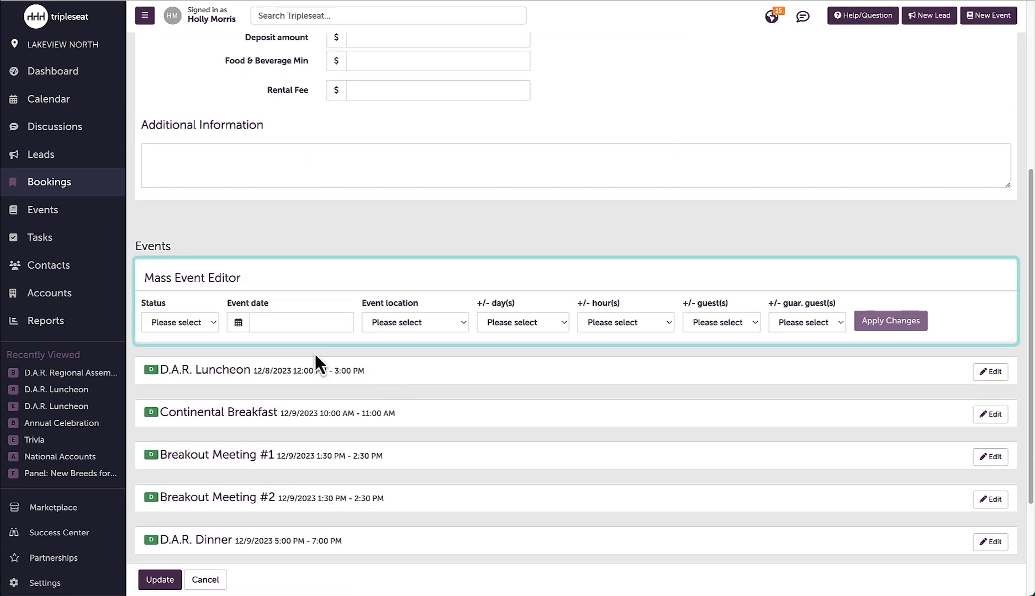
{"action": "left_click", "coordinate": [188, 328]}
{"action": "left_click", "coordinate": [172, 398]}
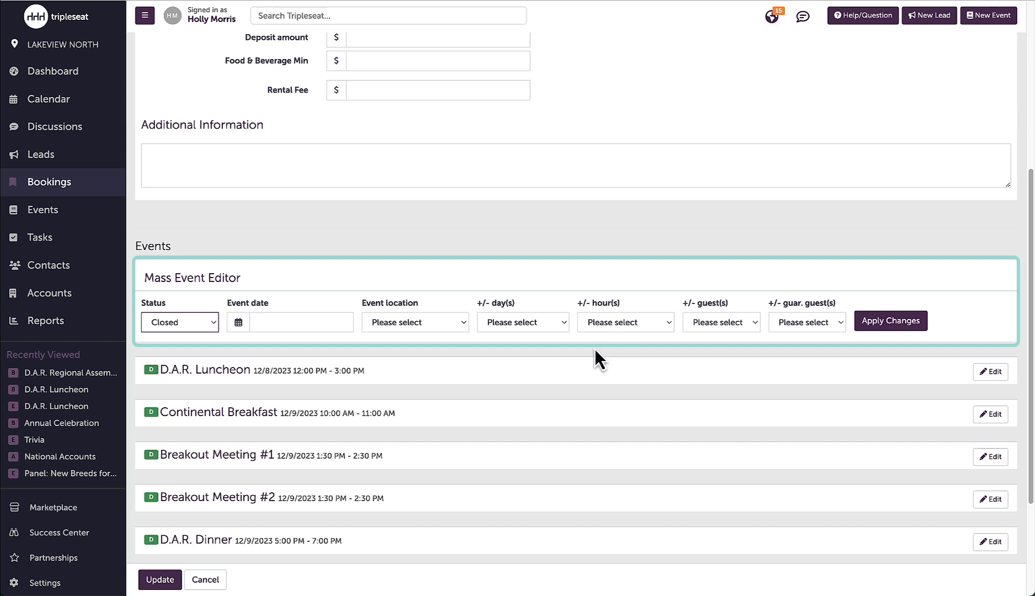
{"action": "left_click", "coordinate": [866, 325]}
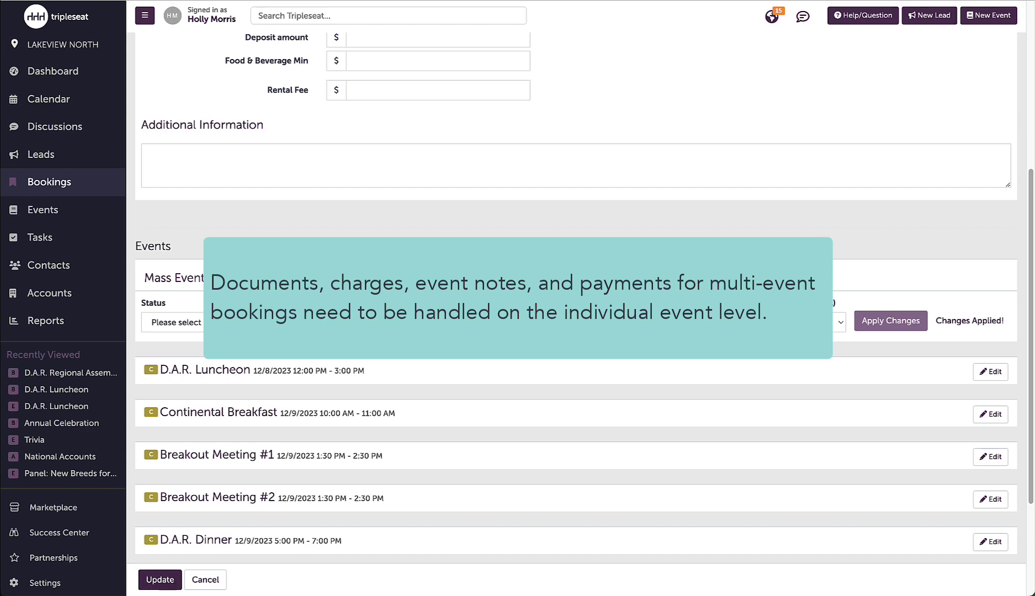
{"action": "left_click", "coordinate": [206, 580]}
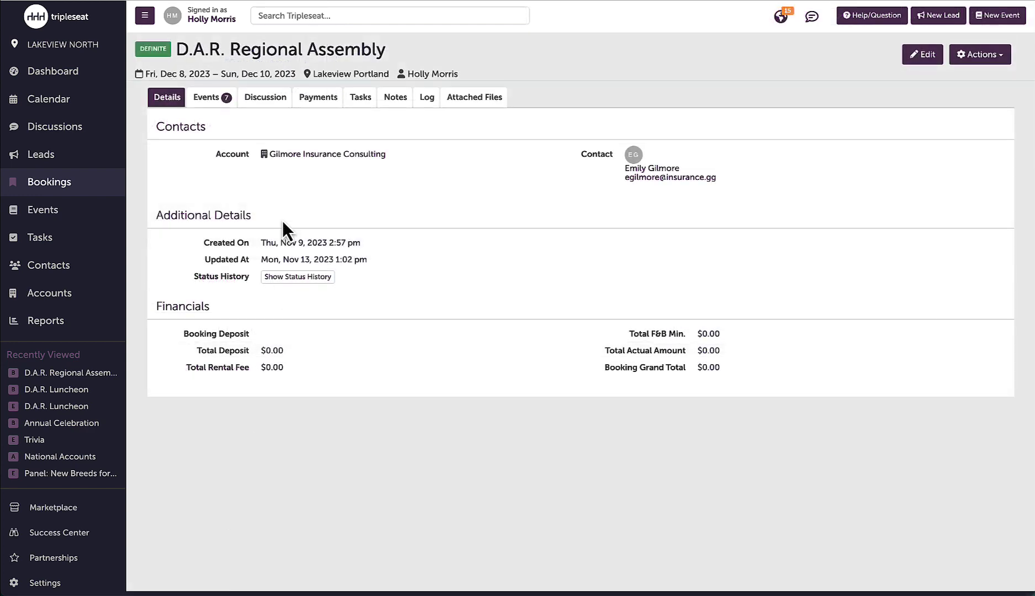
Step: Open the D.A.R. Luncheon event from the booking's events and view its details, related events and documents
{"action": "left_click", "coordinate": [216, 103]}
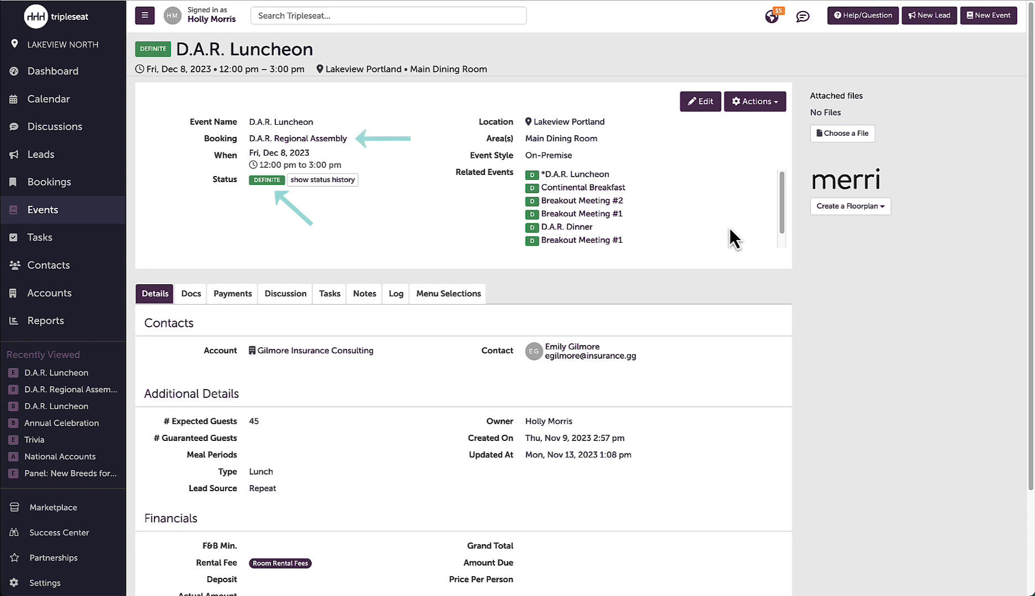
{"action": "scroll", "coordinate": [729, 227], "scroll_direction": "down", "scroll_amount": 1}
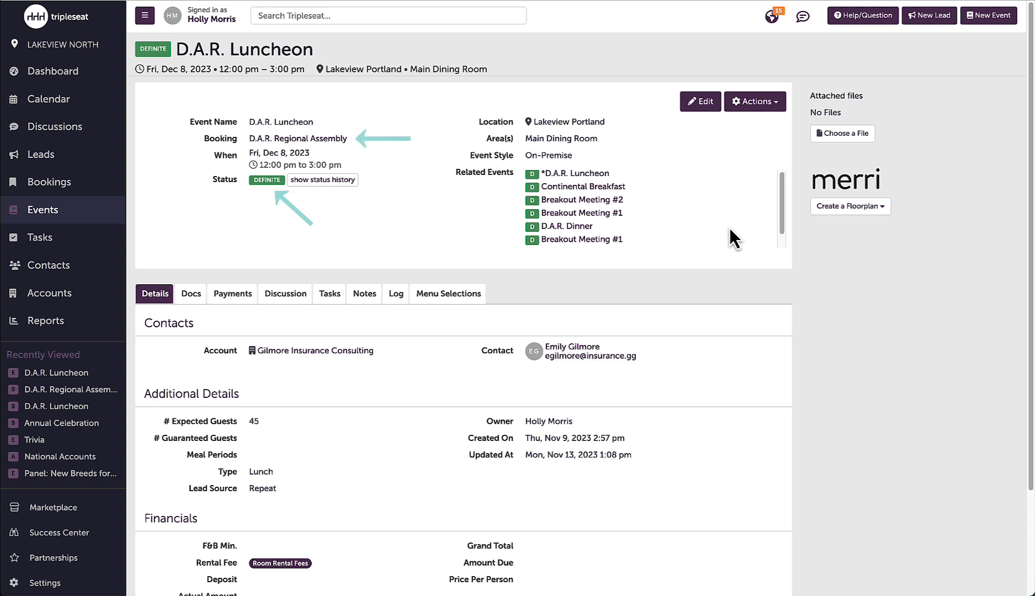
{"action": "left_click", "coordinate": [191, 301]}
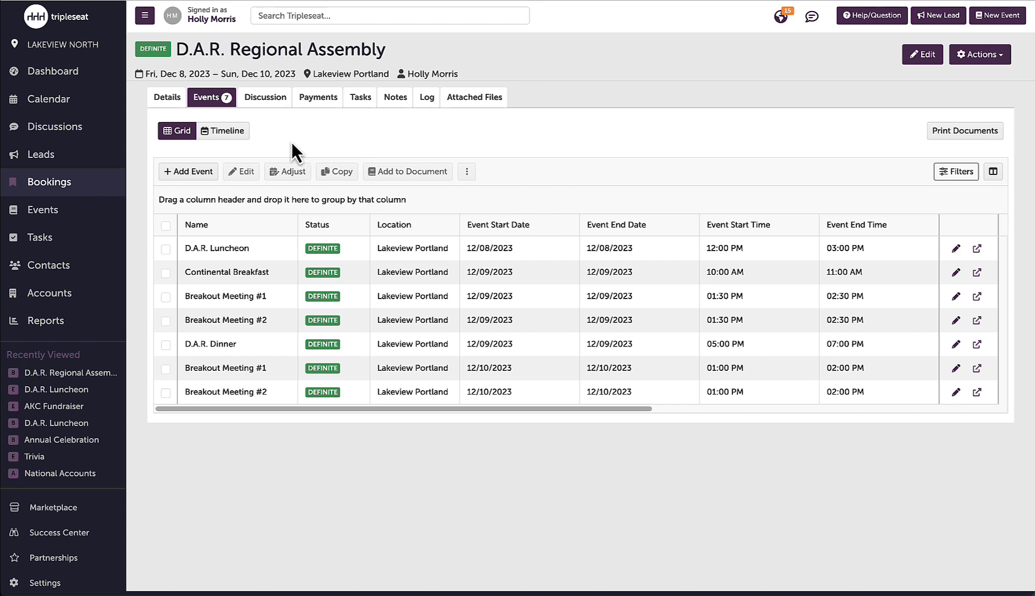
Step: Show the D.A.R. Regional Assembly events on the booking timeline and look through their schedule and display filters
{"action": "left_click", "coordinate": [220, 136]}
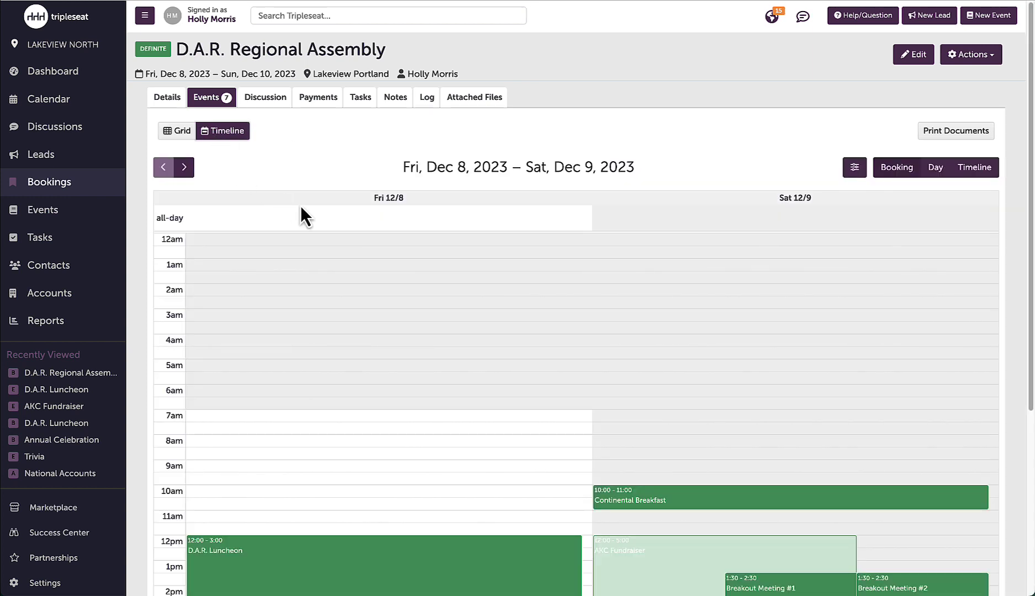
{"action": "scroll", "coordinate": [377, 275], "scroll_direction": "down", "scroll_amount": 3}
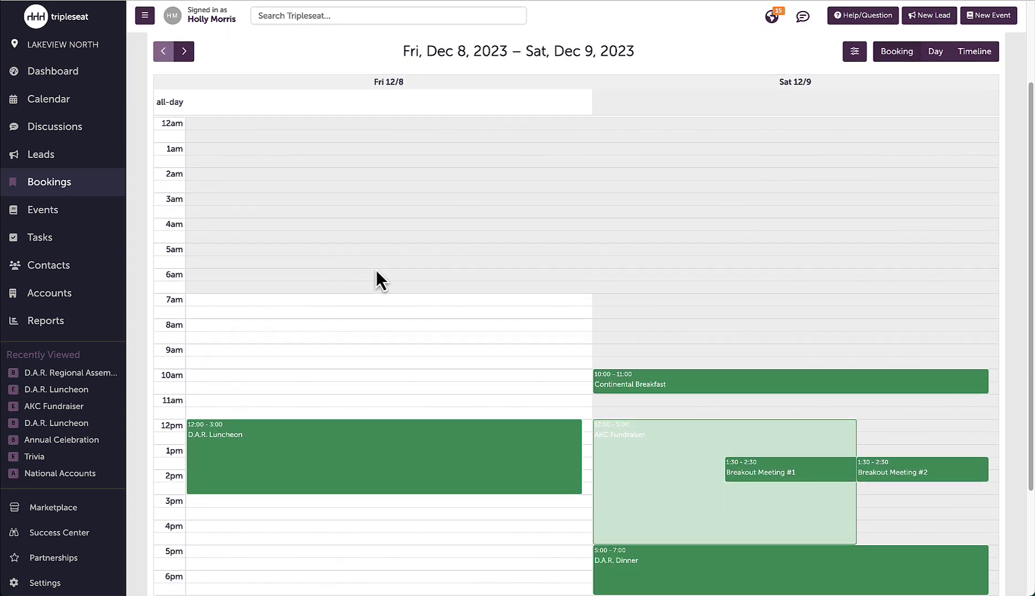
{"action": "scroll", "coordinate": [376, 271], "scroll_direction": "up", "scroll_amount": 3}
{"action": "left_click", "coordinate": [855, 169]}
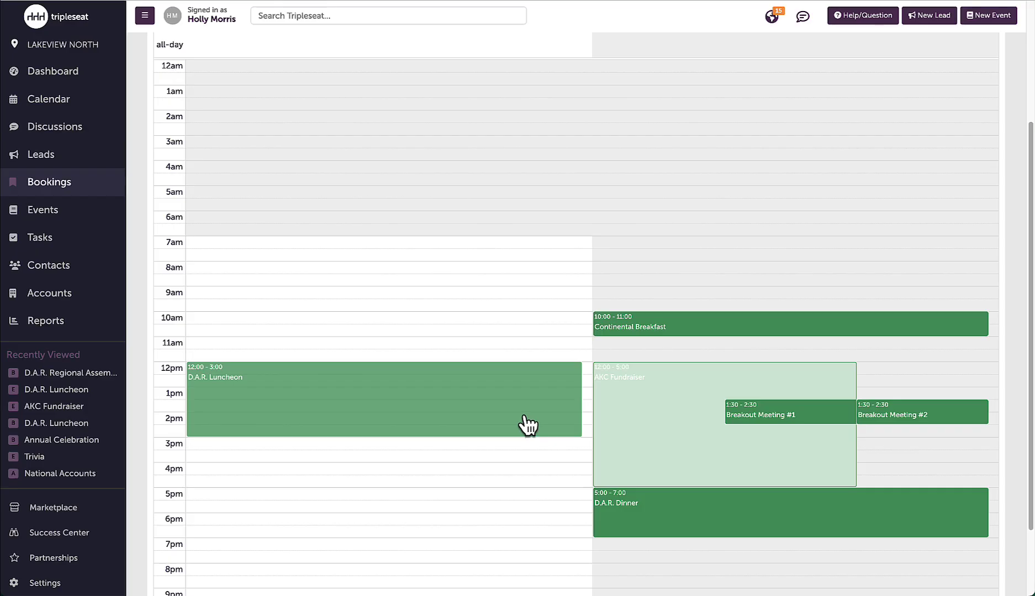
Step: Try to move the D.A.R. Luncheon on the booking timeline to 12/8/2023, 10:00 AM to 1:00 PM
{"action": "left_click_drag", "start_coordinate": [527, 423], "coordinate": [526, 375]}
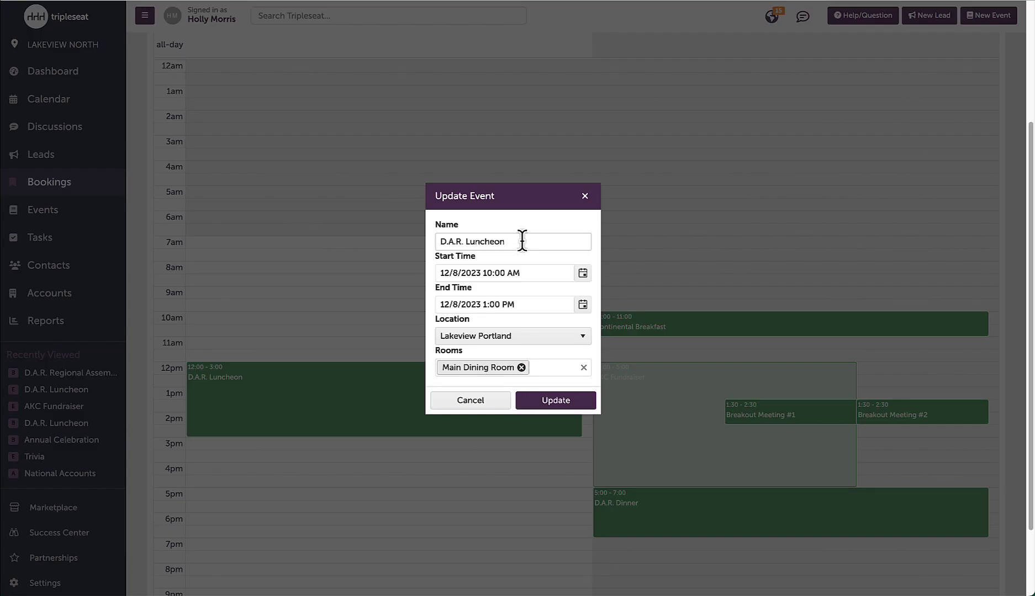
{"action": "left_click", "coordinate": [533, 401]}
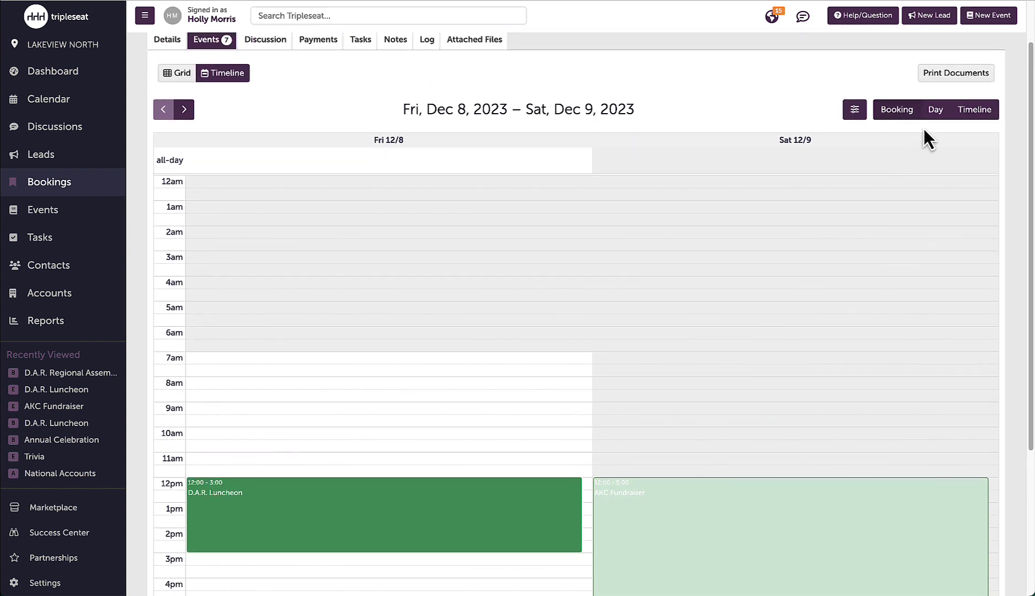
Step: View the booking's events by day and by room on the resource timeline, advancing from Dec 8 to the next day
{"action": "scroll", "coordinate": [908, 168], "scroll_direction": "down", "scroll_amount": 1}
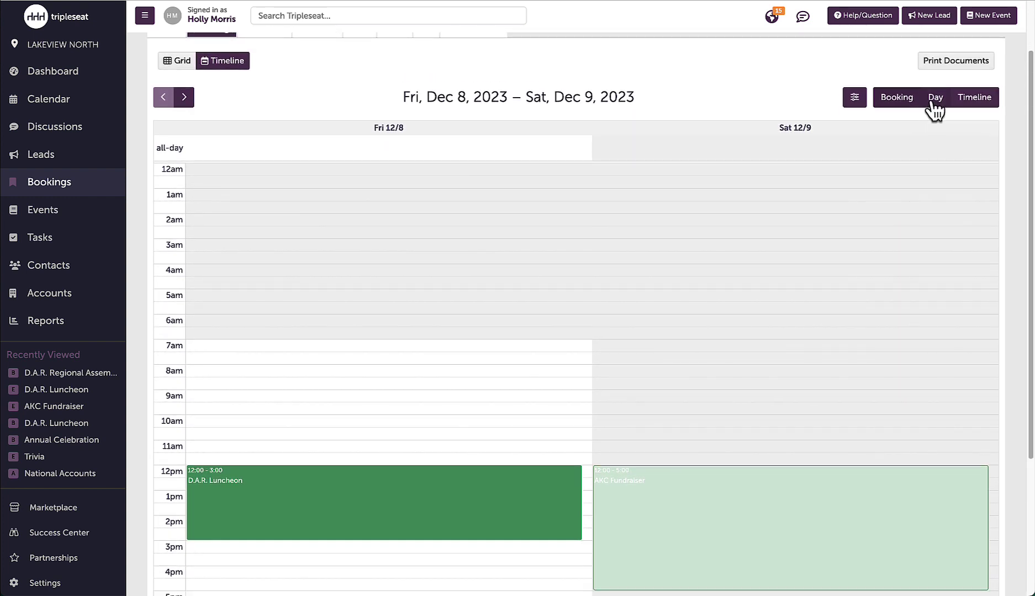
{"action": "left_click", "coordinate": [933, 101]}
{"action": "left_click", "coordinate": [966, 99]}
{"action": "scroll", "coordinate": [784, 241], "scroll_direction": "down", "scroll_amount": 3}
{"action": "scroll", "coordinate": [788, 237], "scroll_direction": "up", "scroll_amount": 3}
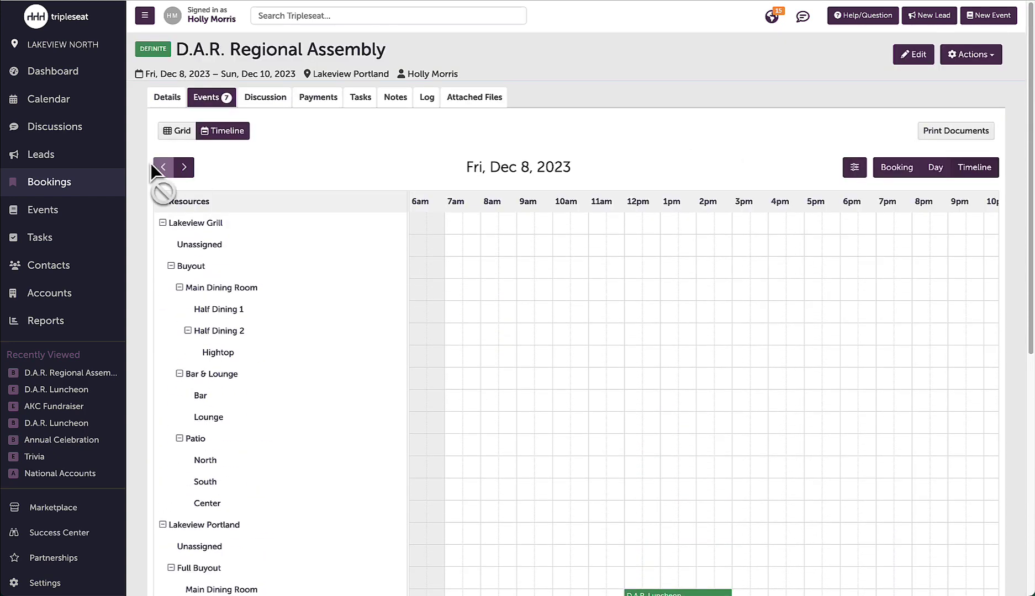
{"action": "left_click", "coordinate": [183, 167]}
{"action": "scroll", "coordinate": [409, 265], "scroll_direction": "down", "scroll_amount": 5}
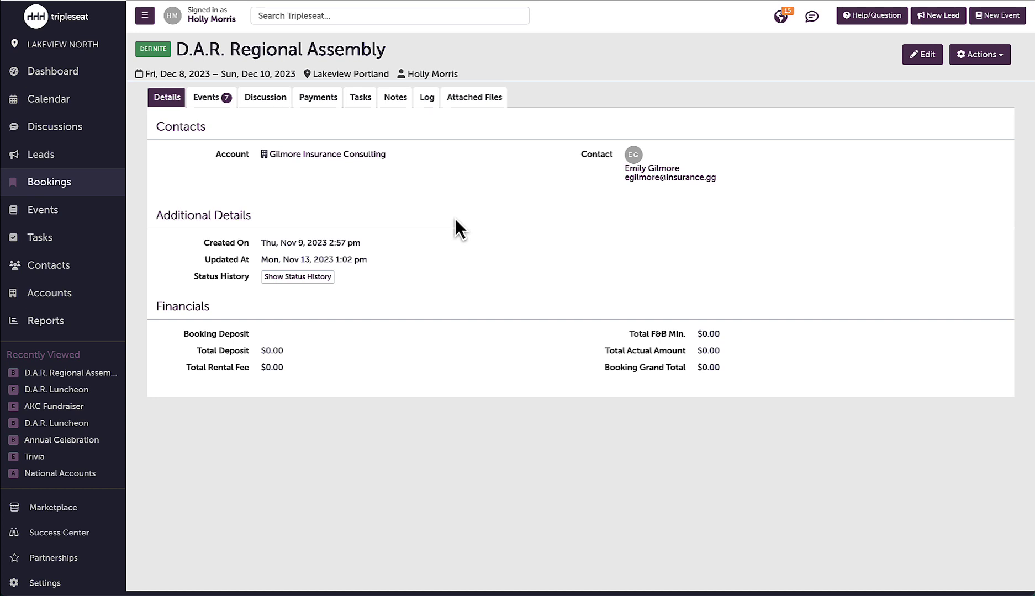
Step: Open the support options
{"action": "left_click", "coordinate": [881, 17]}
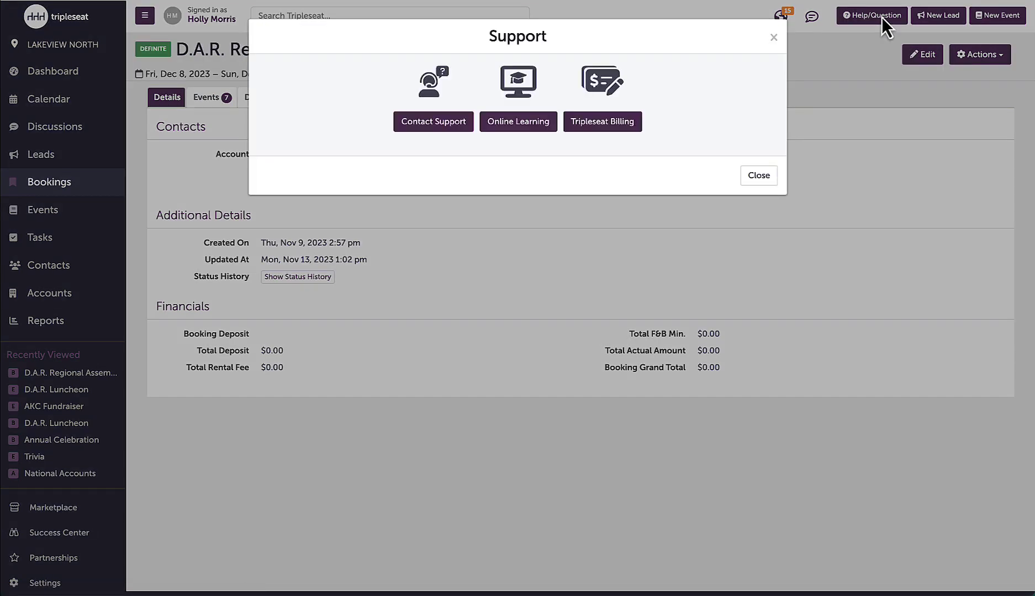